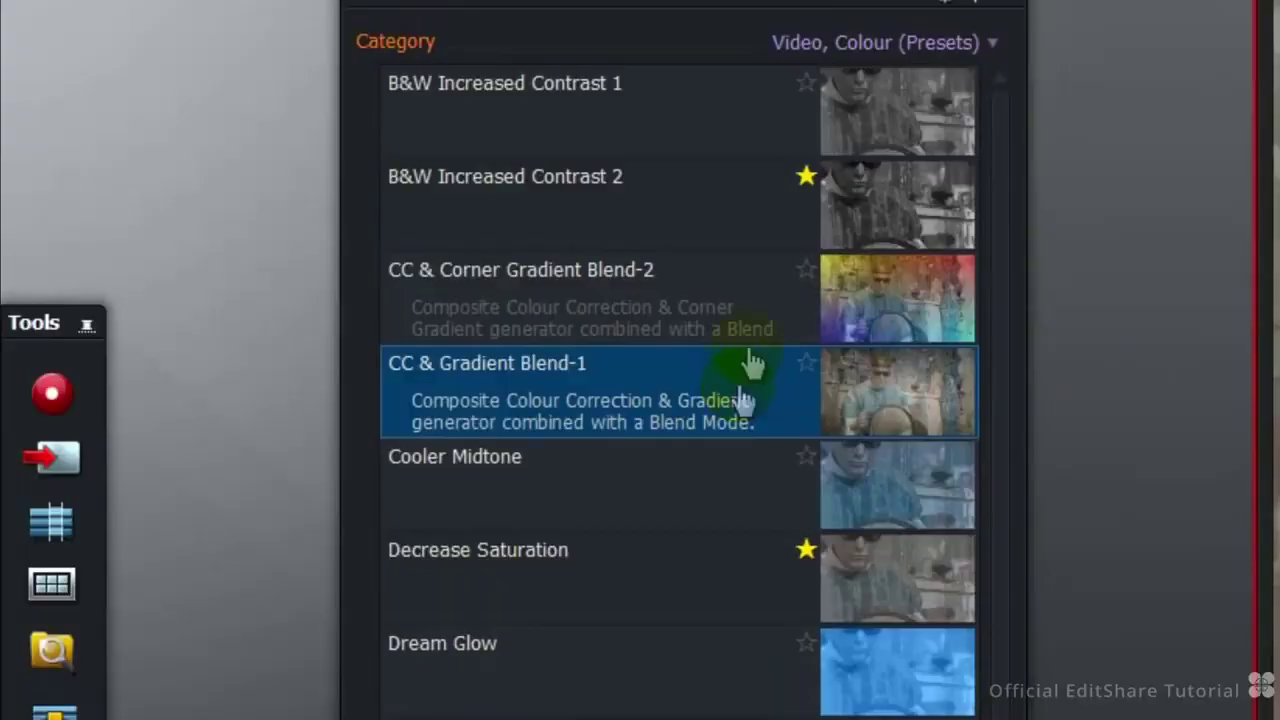
Preview the CC & Corner Gradient Blend-2 and CC & Gradient Blend-1 presets, then close the browser.
{"action": "left_click", "coordinate": [755, 304]}
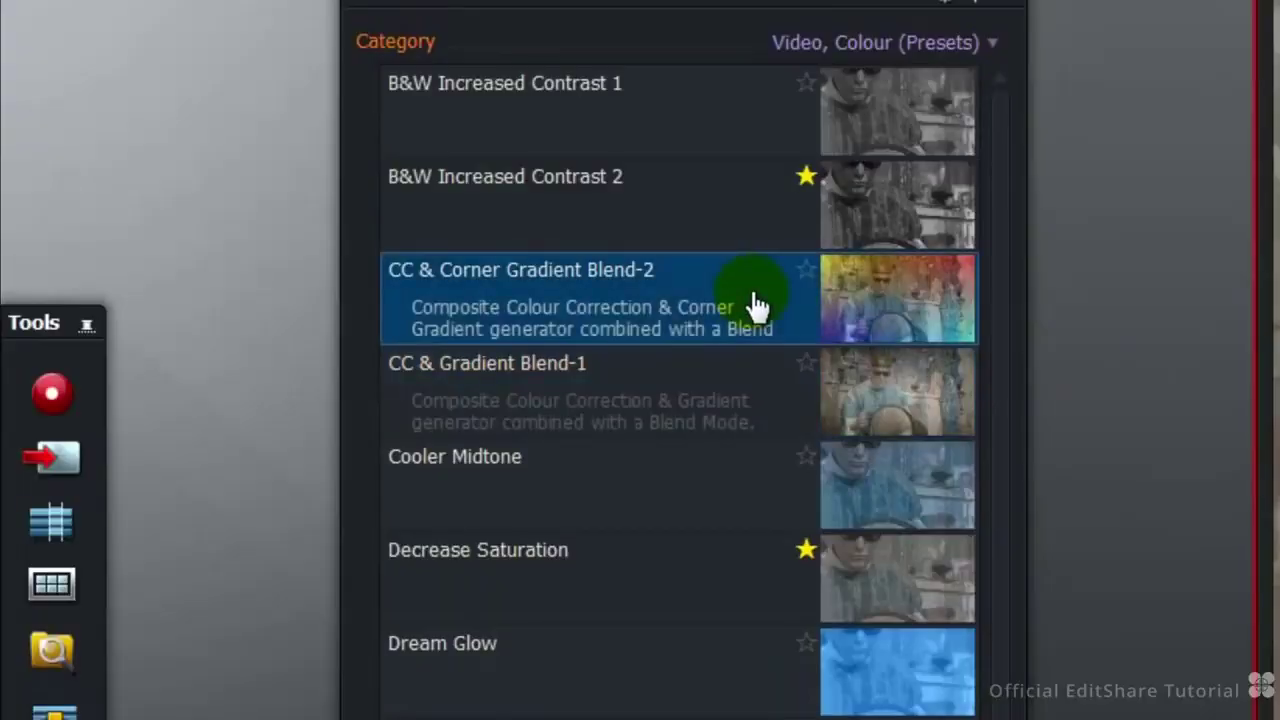
{"action": "left_click", "coordinate": [770, 405]}
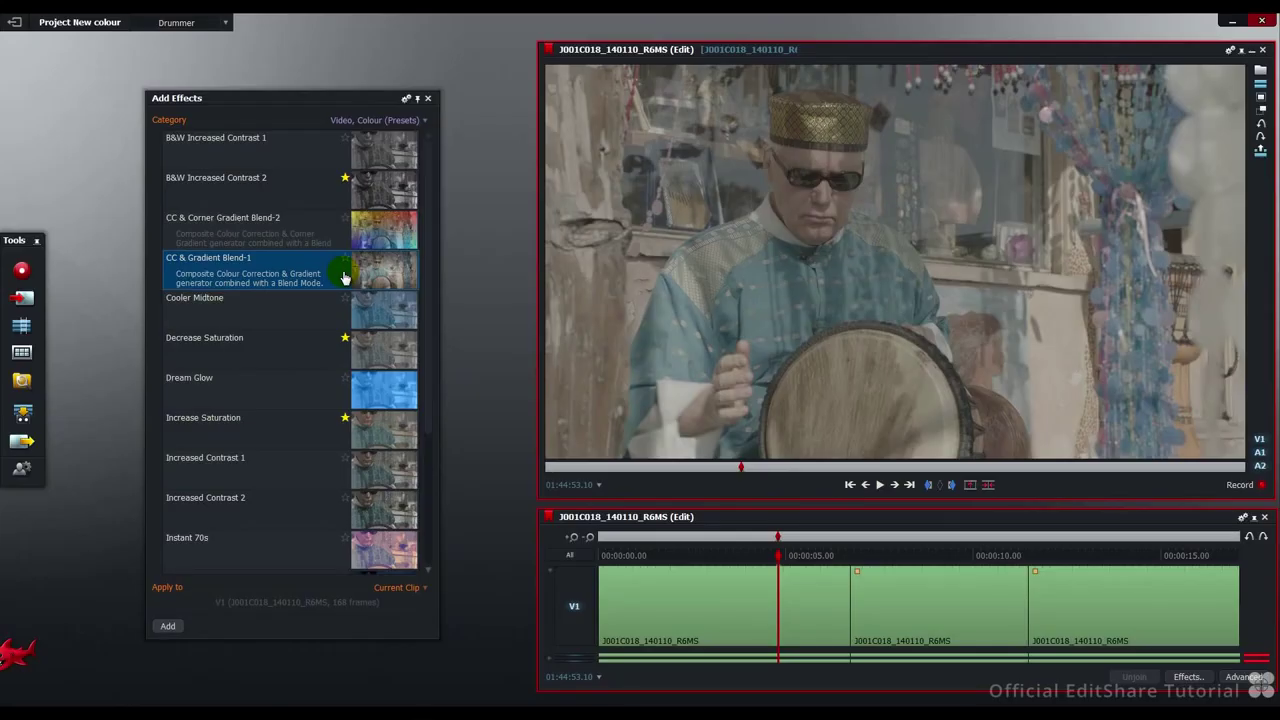
{"action": "left_click", "coordinate": [431, 99]}
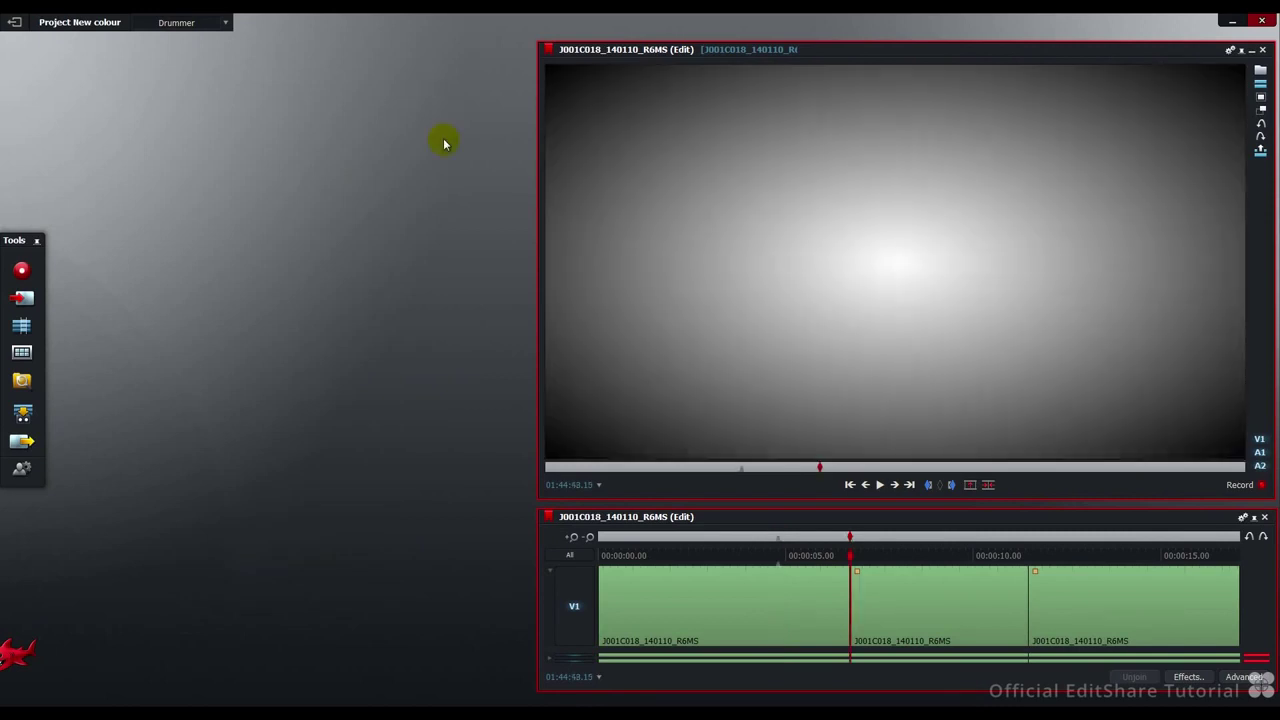
Browse the Add > Mattes effects on the second clip and show the corner gradient matte.
{"action": "right_click", "coordinate": [900, 583]}
{"action": "left_click", "coordinate": [935, 258]}
{"action": "left_click", "coordinate": [1110, 403]}
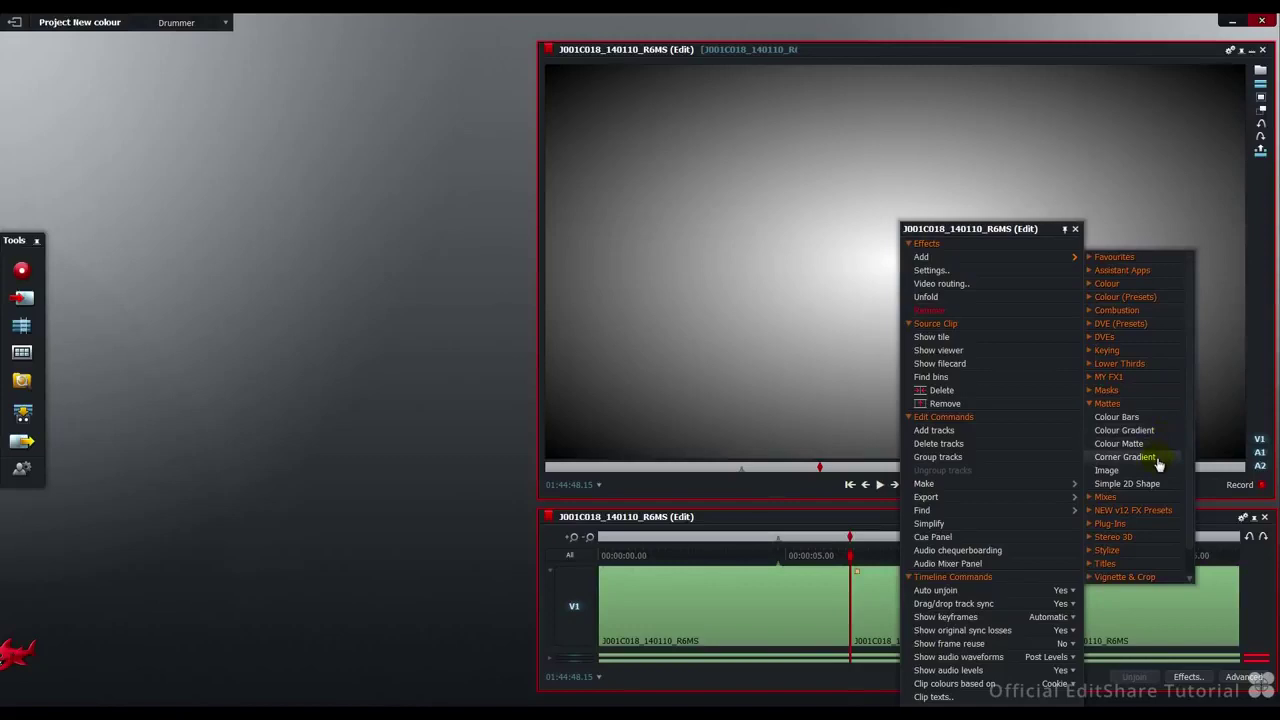
{"action": "left_click", "coordinate": [1156, 460]}
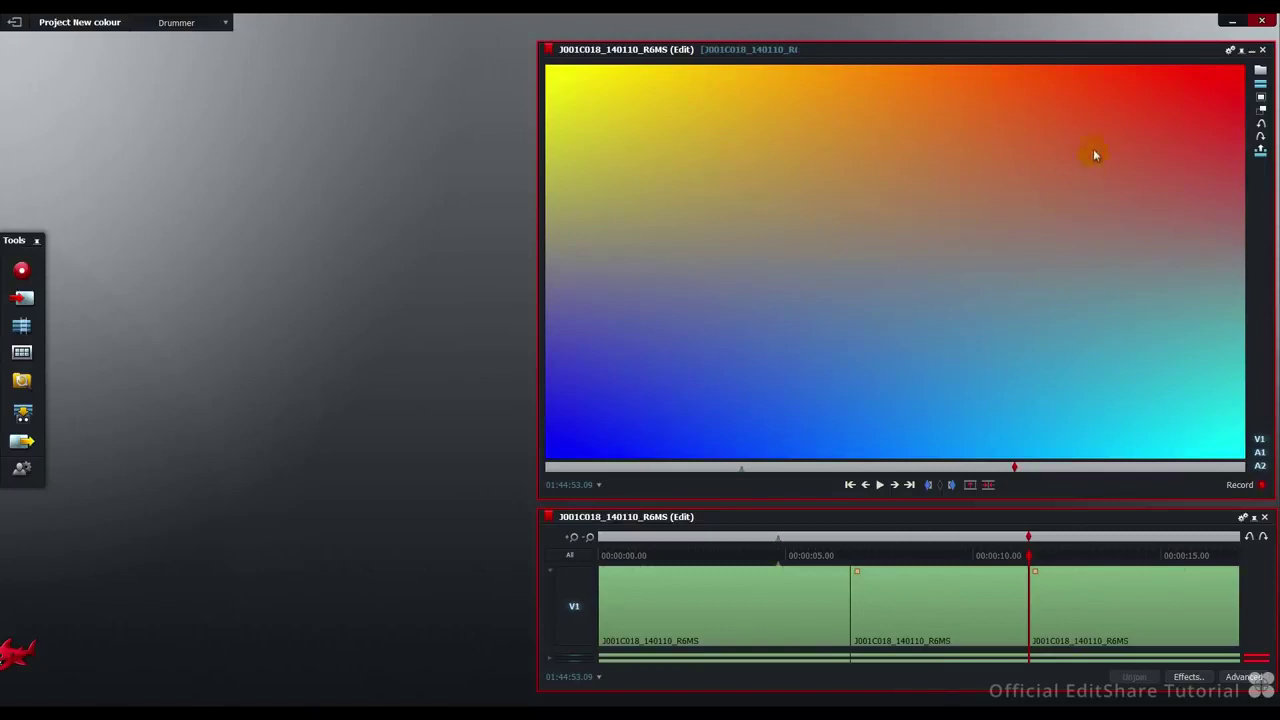
Return to the radial gradient clip and bring up its options menu.
{"action": "right_click", "coordinate": [1127, 339]}
{"action": "key", "text": "a"}
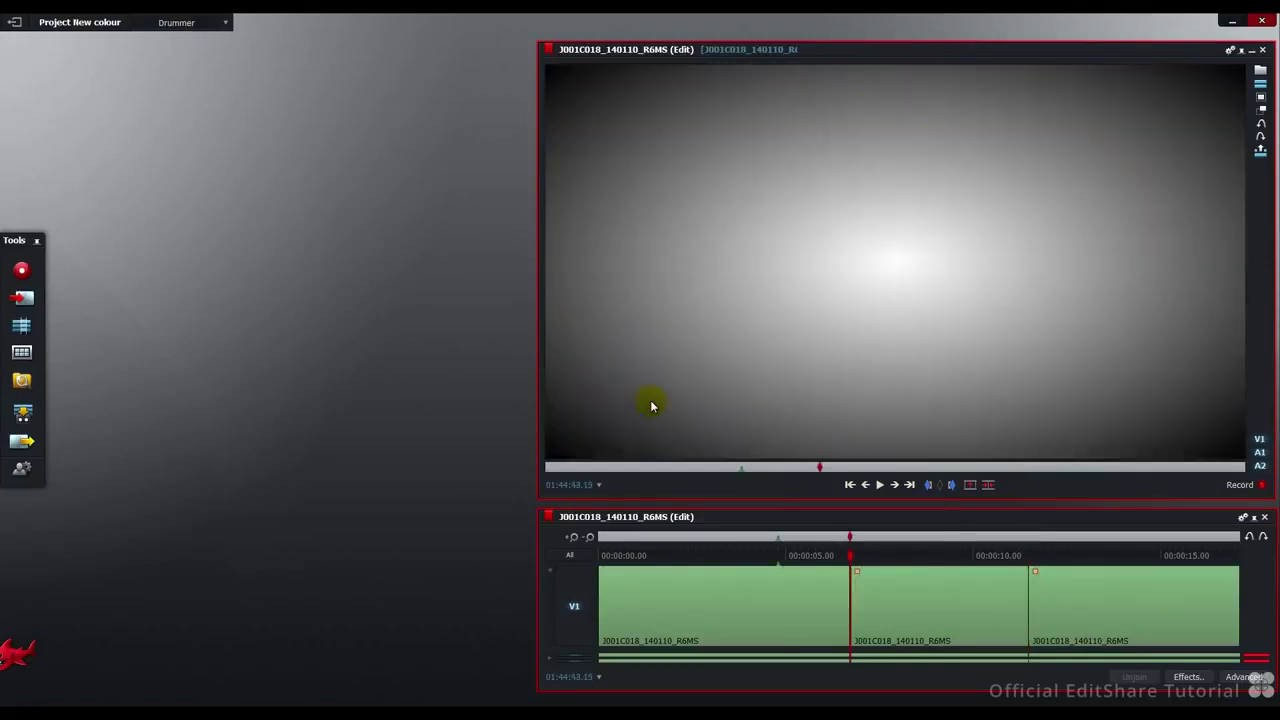
{"action": "right_click", "coordinate": [898, 590]}
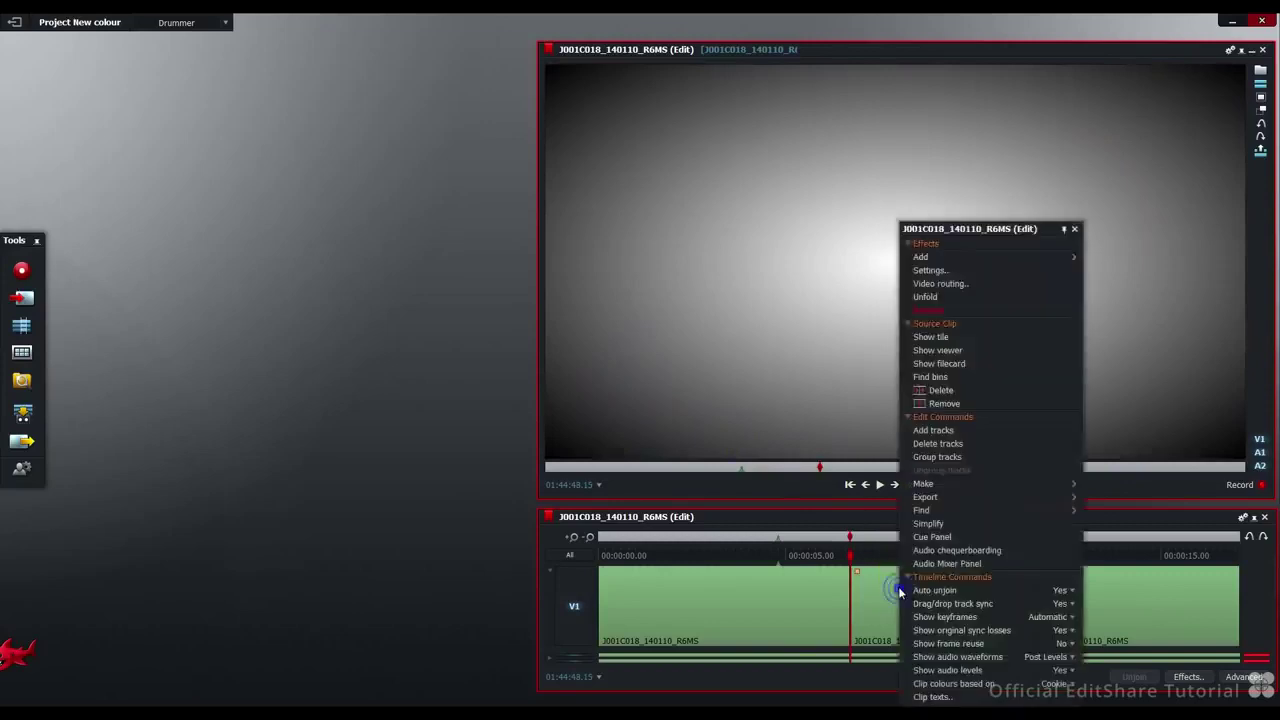
Open the Colour Gradient settings and cycle Type through Top to bottom, Left to right and Radial.
{"action": "left_click", "coordinate": [930, 271]}
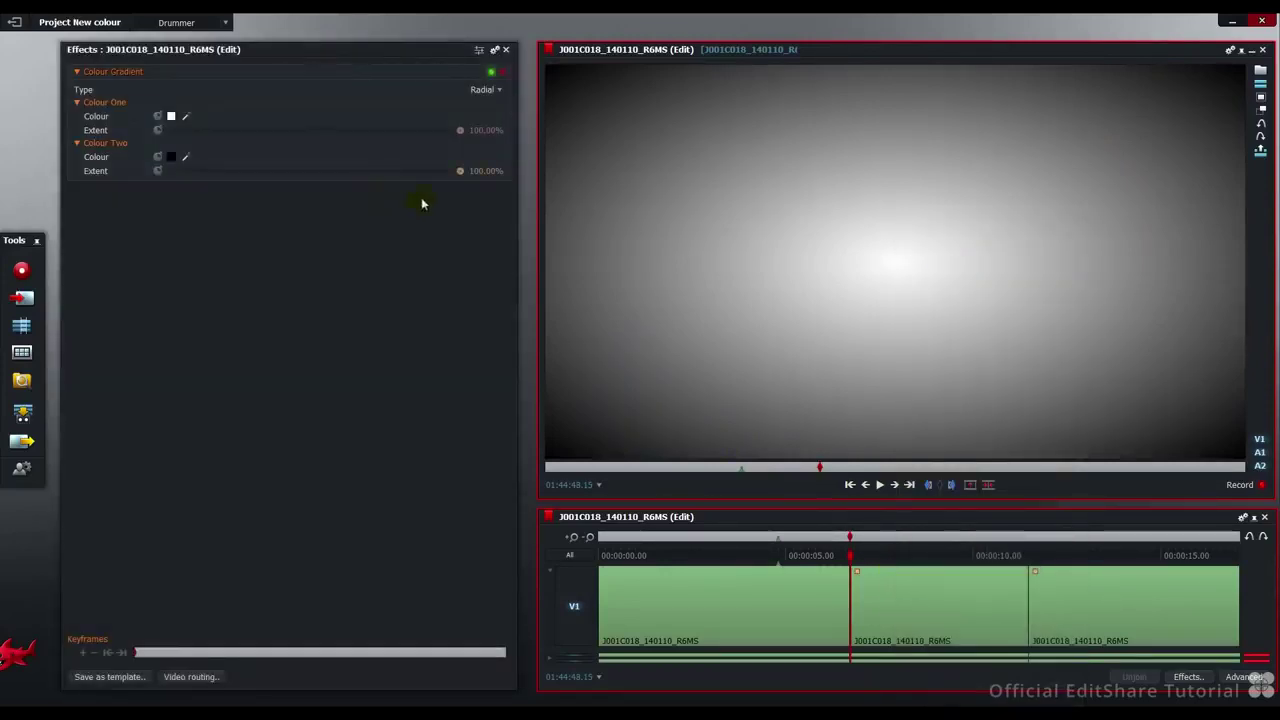
{"action": "left_click", "coordinate": [498, 91]}
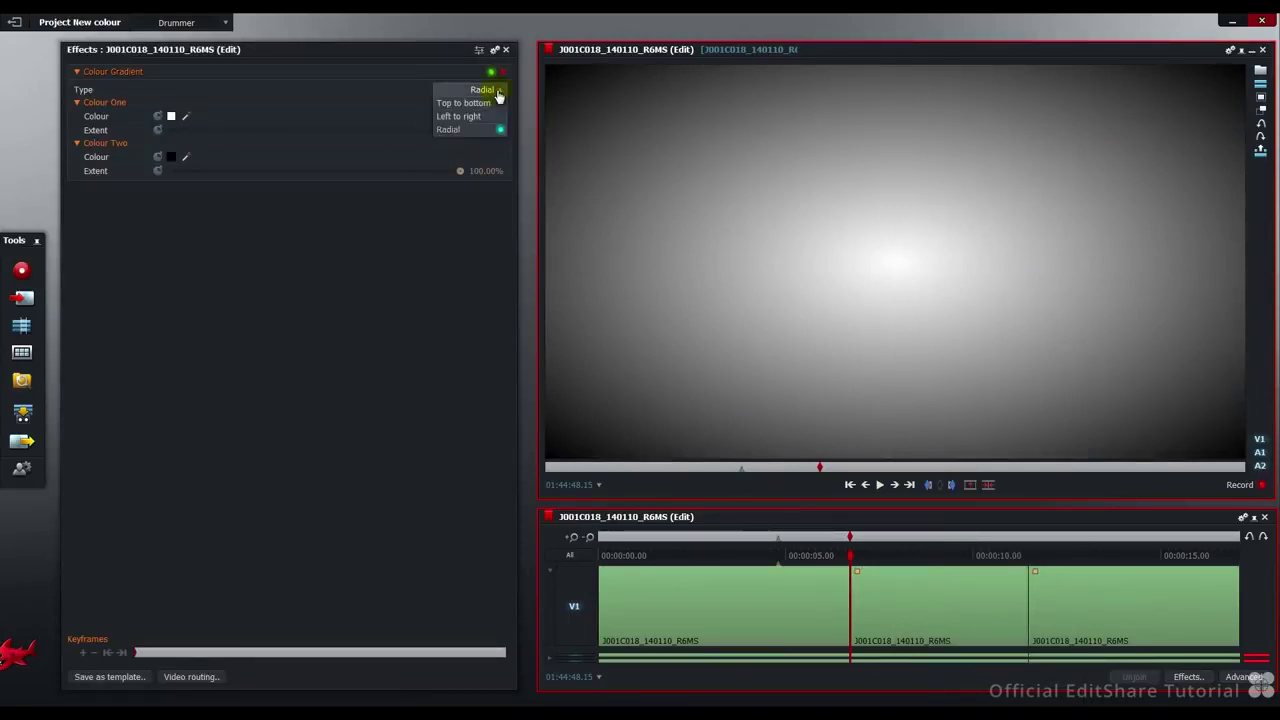
{"action": "left_click", "coordinate": [496, 104]}
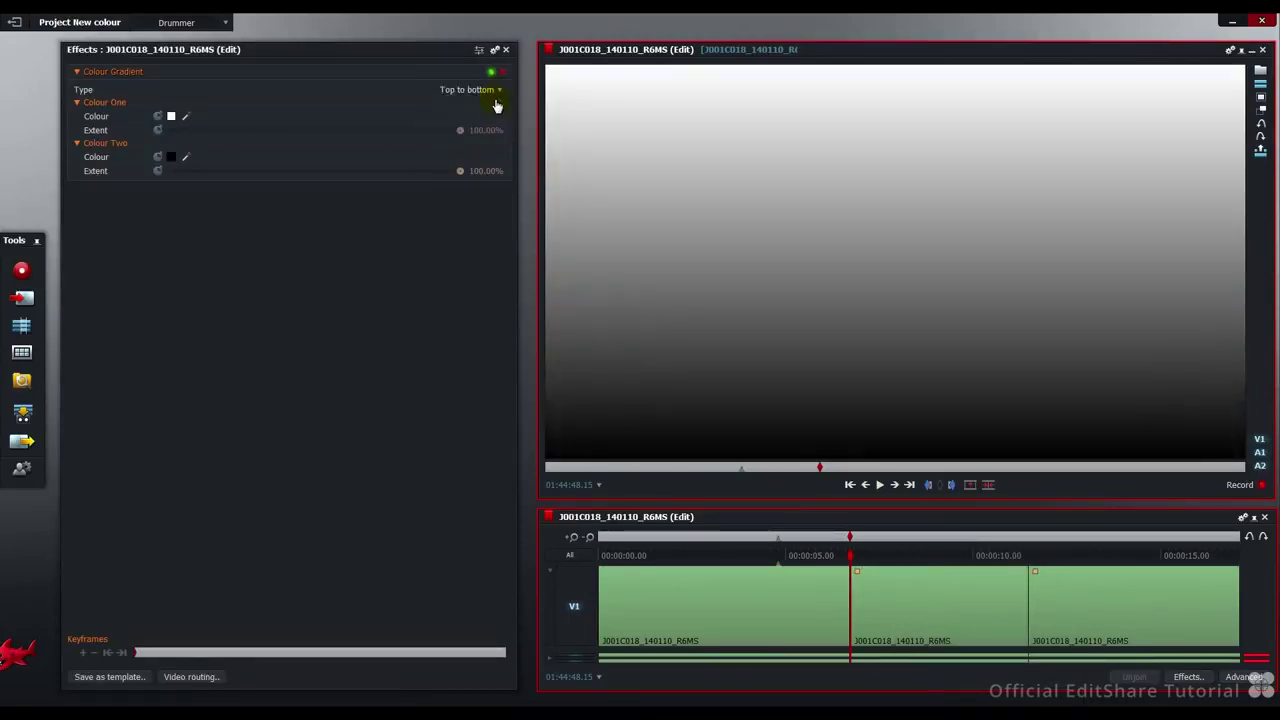
{"action": "left_click", "coordinate": [496, 91]}
{"action": "left_click", "coordinate": [493, 118]}
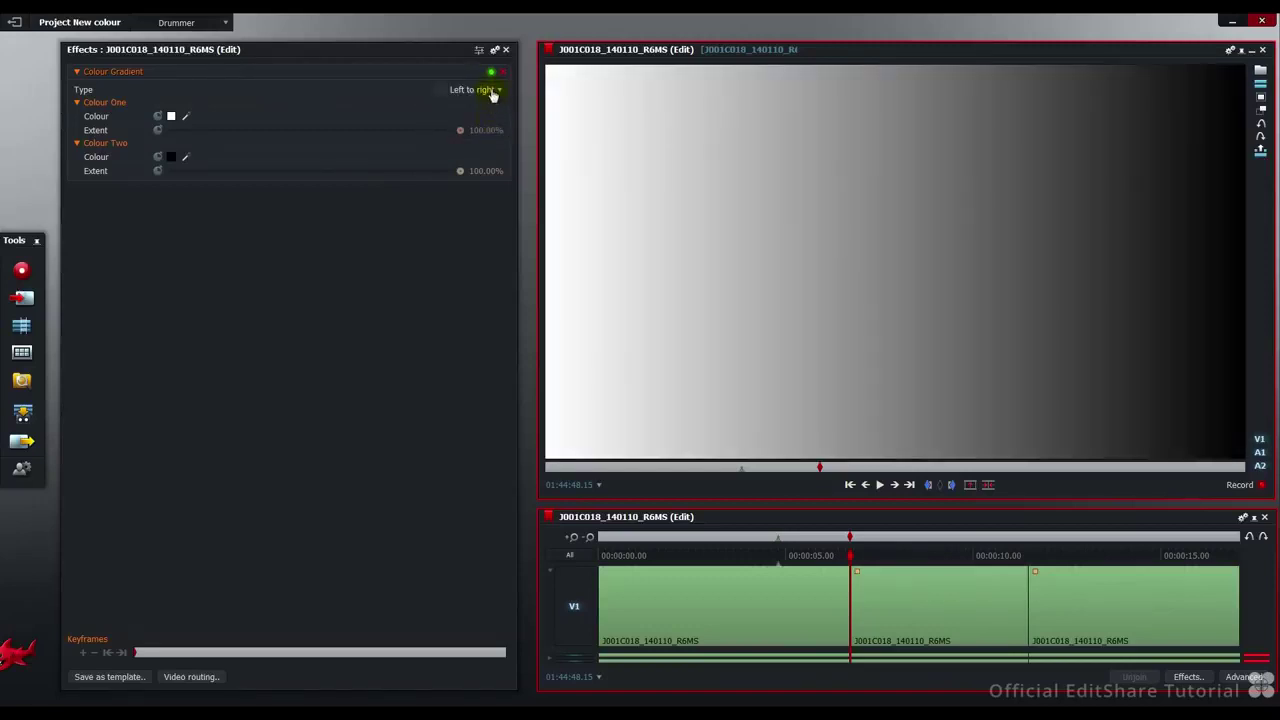
{"action": "left_click", "coordinate": [492, 91]}
{"action": "left_click", "coordinate": [493, 132]}
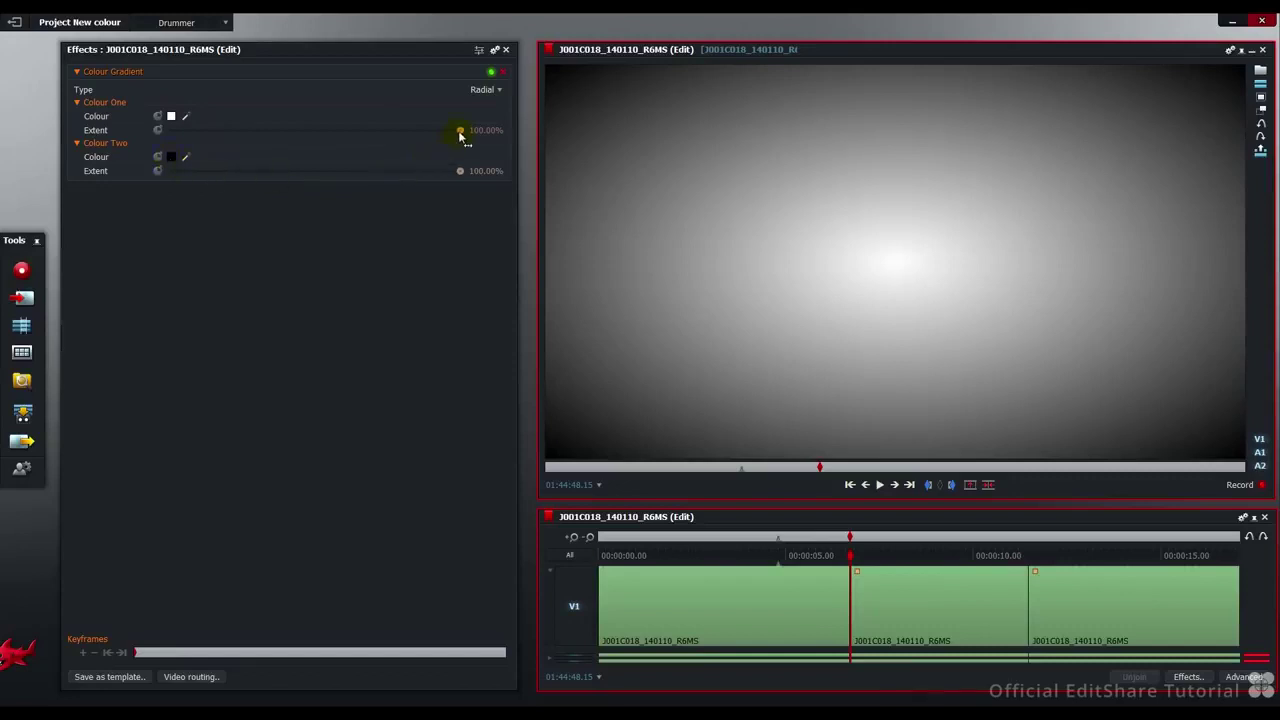
Shrink the Colour One and Colour Two extents, trying Left to right before returning to Radial.
{"action": "left_click_drag", "start_coordinate": [459, 134], "coordinate": [473, 178]}
{"action": "left_click", "coordinate": [488, 89]}
{"action": "left_click", "coordinate": [493, 117]}
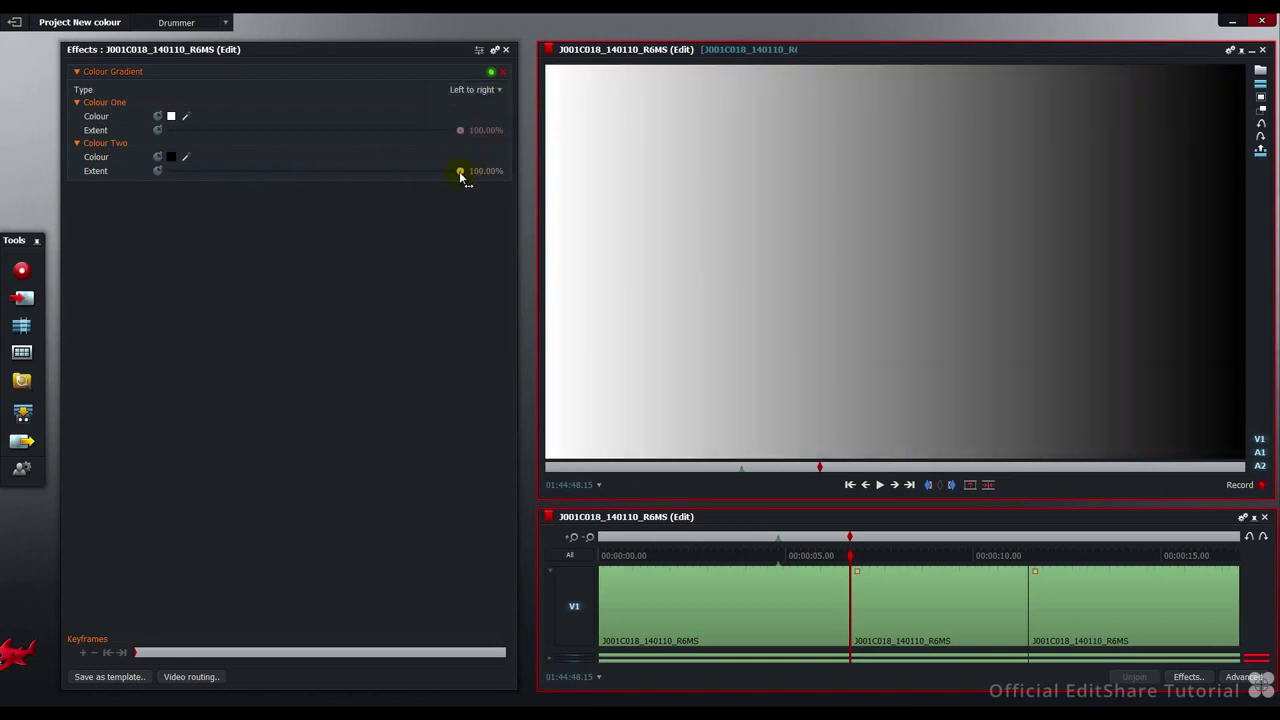
{"action": "mouse_move", "coordinate": [460, 174]}
{"action": "left_mouse_down"}
{"action": "mouse_move", "coordinate": [155, 173]}
{"action": "mouse_move", "coordinate": [465, 183]}
{"action": "left_mouse_up"}
{"action": "left_click", "coordinate": [470, 90]}
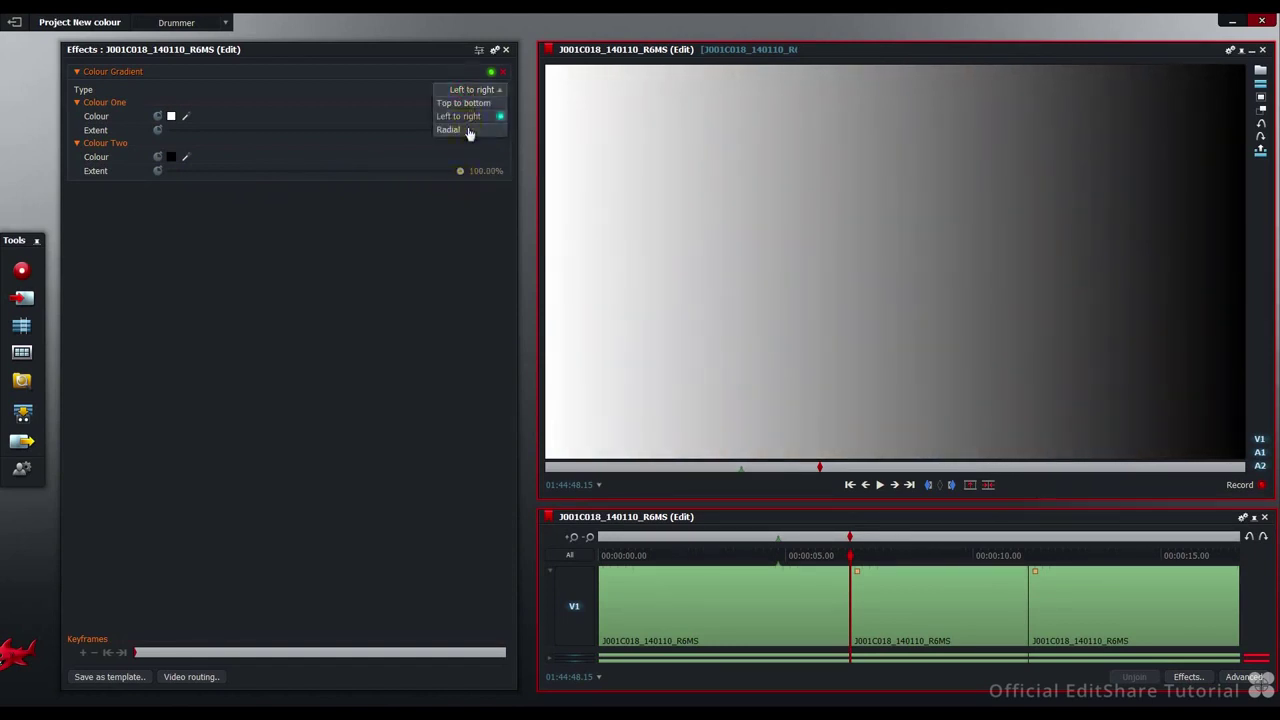
{"action": "left_click", "coordinate": [468, 131]}
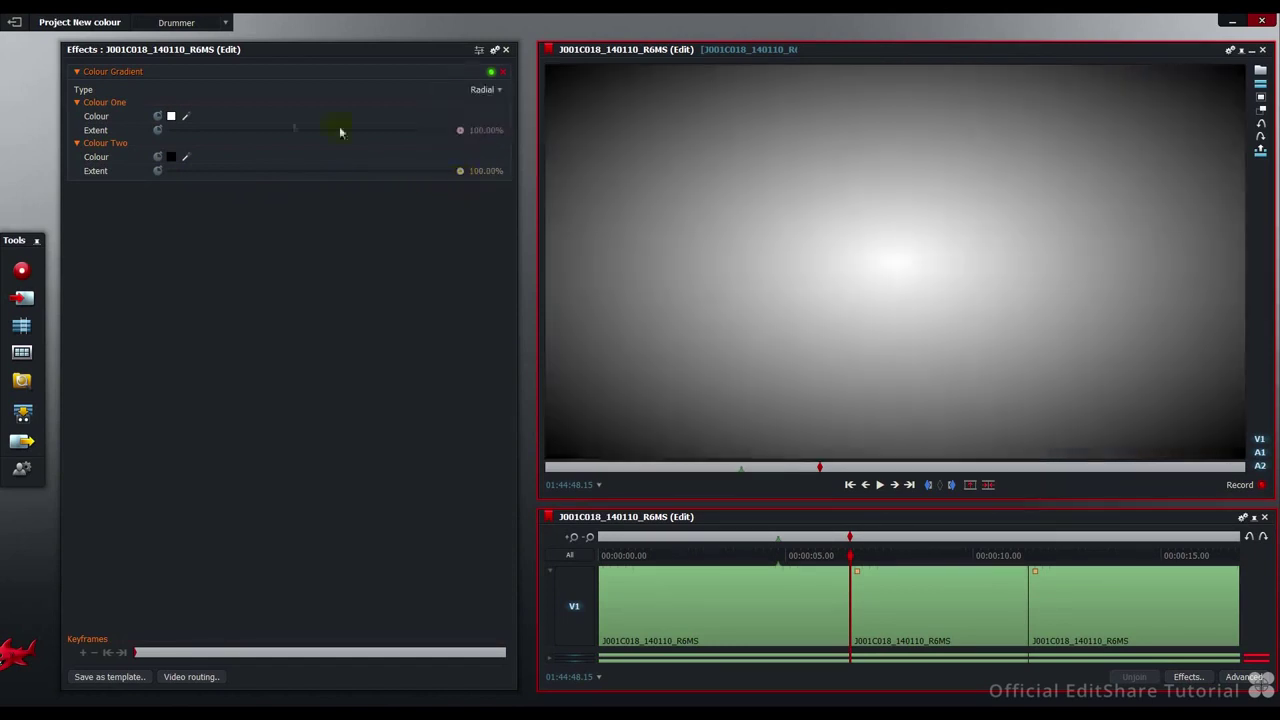
Try Colour One's red, warm beige and cream hues, brightness and alpha, ending at opaque white.
{"action": "left_click", "coordinate": [171, 117]}
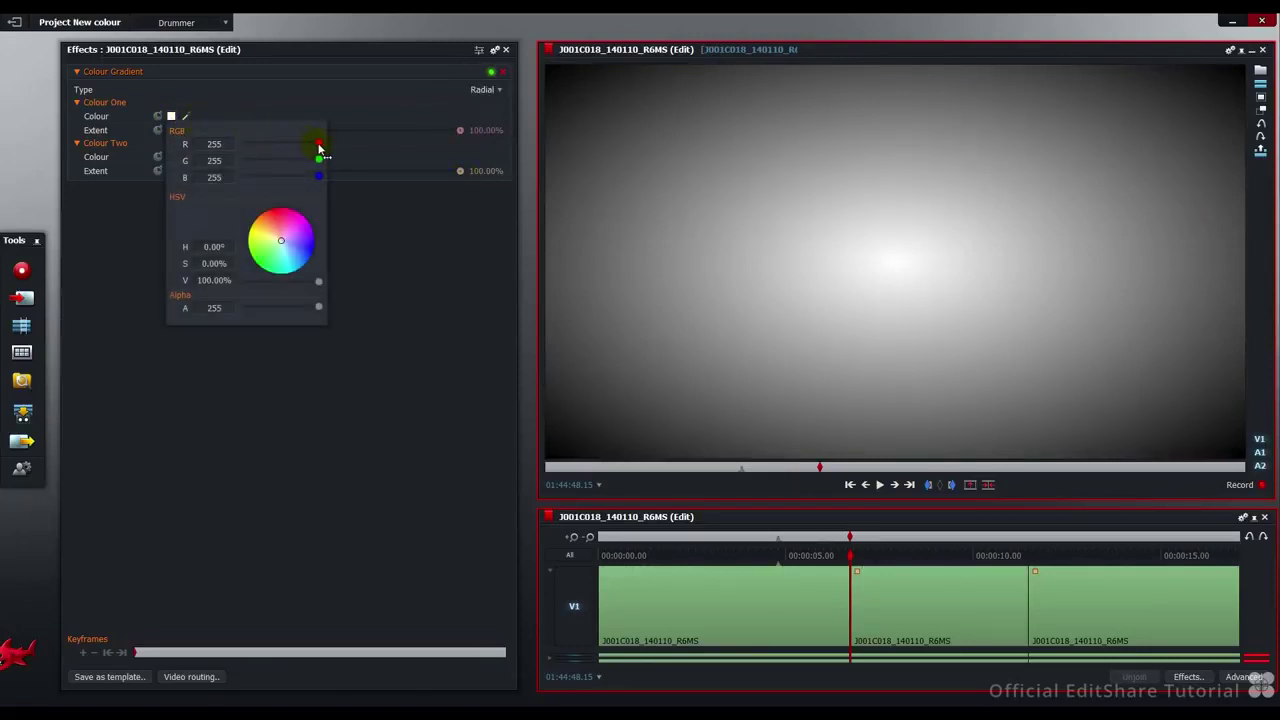
{"action": "left_click_drag", "start_coordinate": [319, 147], "coordinate": [322, 178]}
{"action": "mouse_move", "coordinate": [282, 240]}
{"action": "left_mouse_down"}
{"action": "mouse_move", "coordinate": [270, 255]}
{"action": "mouse_move", "coordinate": [295, 255]}
{"action": "mouse_move", "coordinate": [300, 232]}
{"action": "mouse_move", "coordinate": [272, 240]}
{"action": "mouse_move", "coordinate": [274, 252]}
{"action": "mouse_move", "coordinate": [292, 240]}
{"action": "left_mouse_up"}
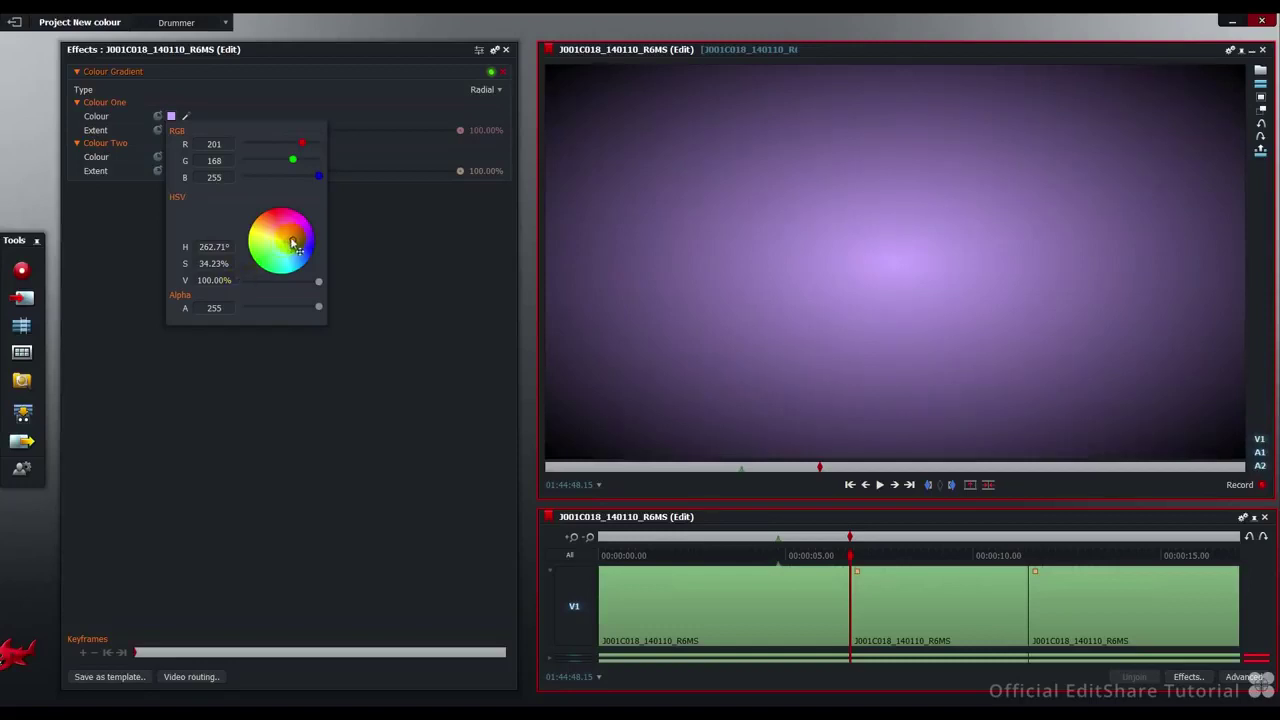
{"action": "mouse_move", "coordinate": [291, 241]}
{"action": "left_mouse_down"}
{"action": "mouse_move", "coordinate": [276, 252]}
{"action": "mouse_move", "coordinate": [294, 240]}
{"action": "left_mouse_up"}
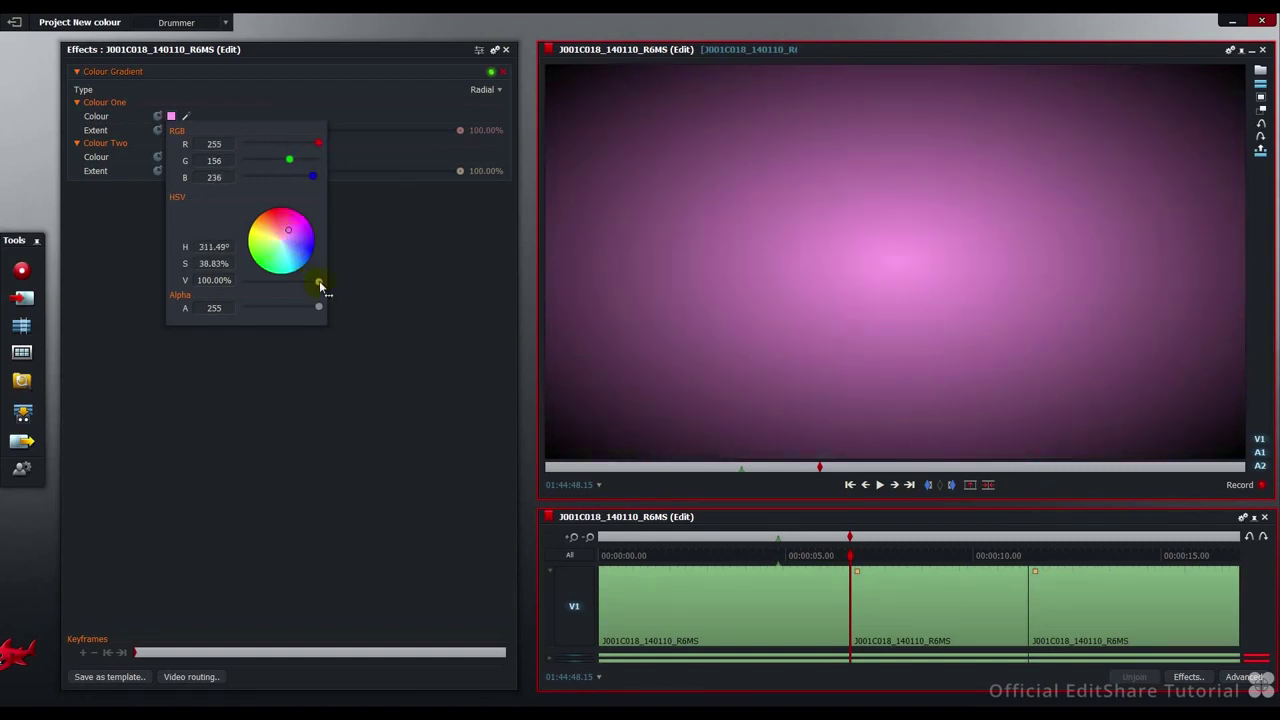
{"action": "mouse_move", "coordinate": [320, 286]}
{"action": "left_mouse_down"}
{"action": "mouse_move", "coordinate": [242, 285]}
{"action": "mouse_move", "coordinate": [324, 284]}
{"action": "left_mouse_up"}
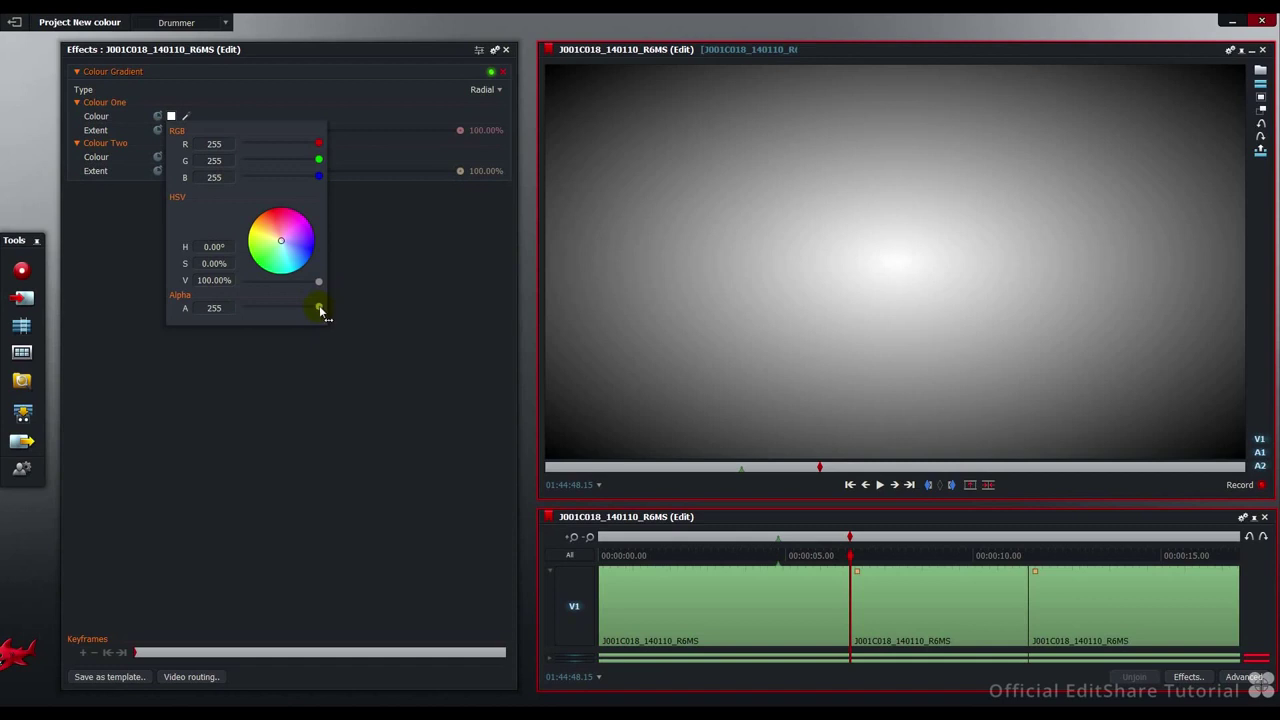
{"action": "mouse_move", "coordinate": [319, 309]}
{"action": "left_mouse_down"}
{"action": "mouse_move", "coordinate": [241, 313]}
{"action": "mouse_move", "coordinate": [326, 317]}
{"action": "left_mouse_up"}
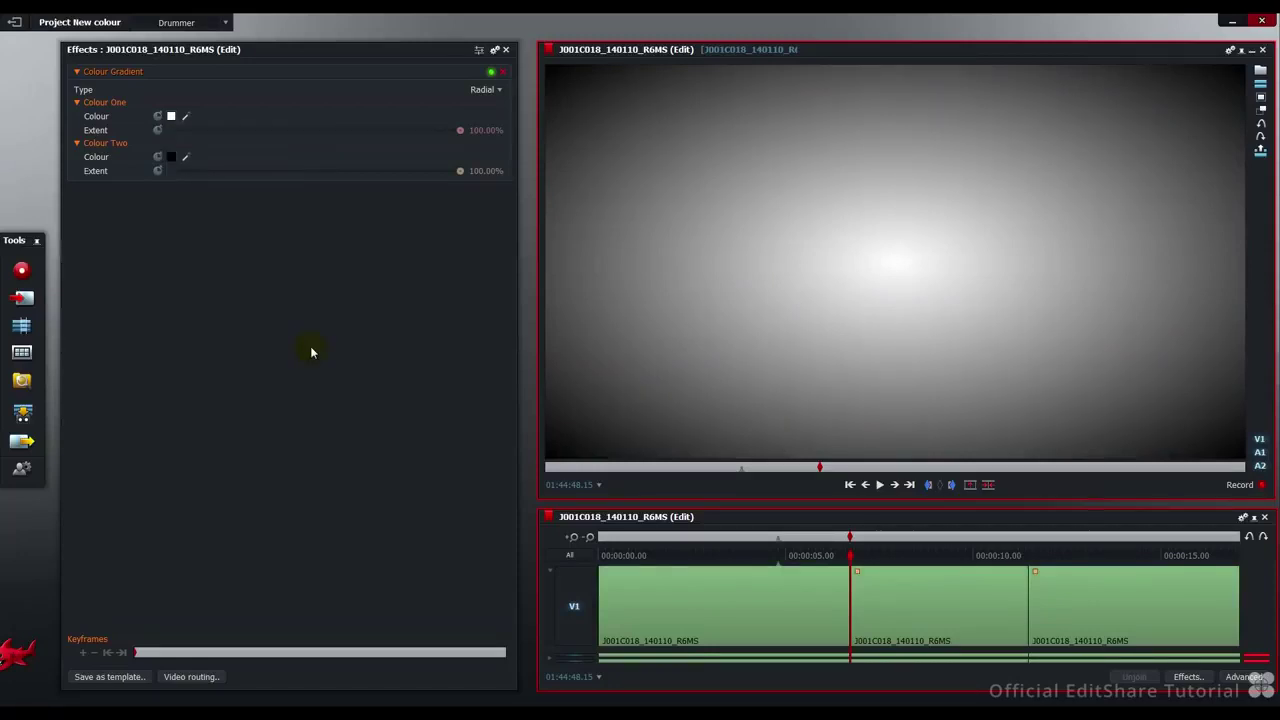
On the corner gradient clip, pull in the Left and Right bounds, then raise Top to 100%.
{"action": "key", "text": "s"}
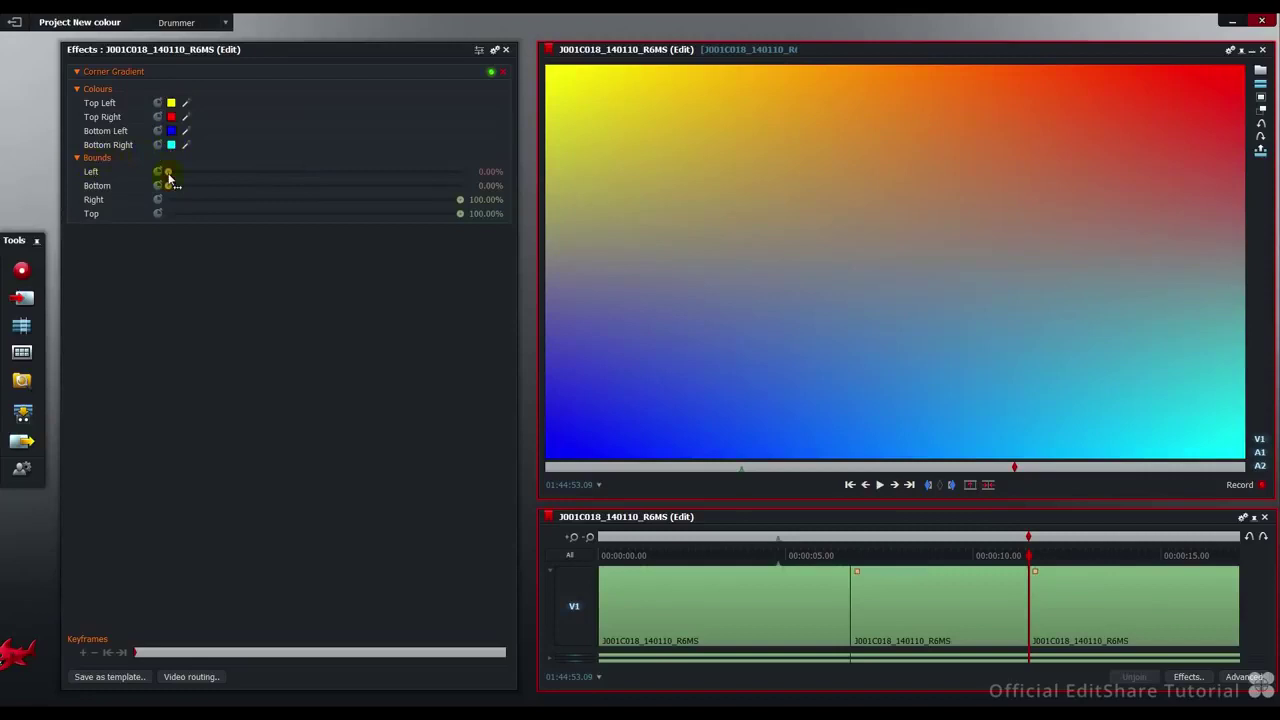
{"action": "mouse_move", "coordinate": [168, 174]}
{"action": "left_mouse_down"}
{"action": "mouse_move", "coordinate": [372, 178]}
{"action": "mouse_move", "coordinate": [165, 176]}
{"action": "mouse_move", "coordinate": [170, 188]}
{"action": "mouse_move", "coordinate": [346, 189]}
{"action": "mouse_move", "coordinate": [167, 188]}
{"action": "left_mouse_up"}
{"action": "left_click_drag", "start_coordinate": [452, 200], "coordinate": [310, 242]}
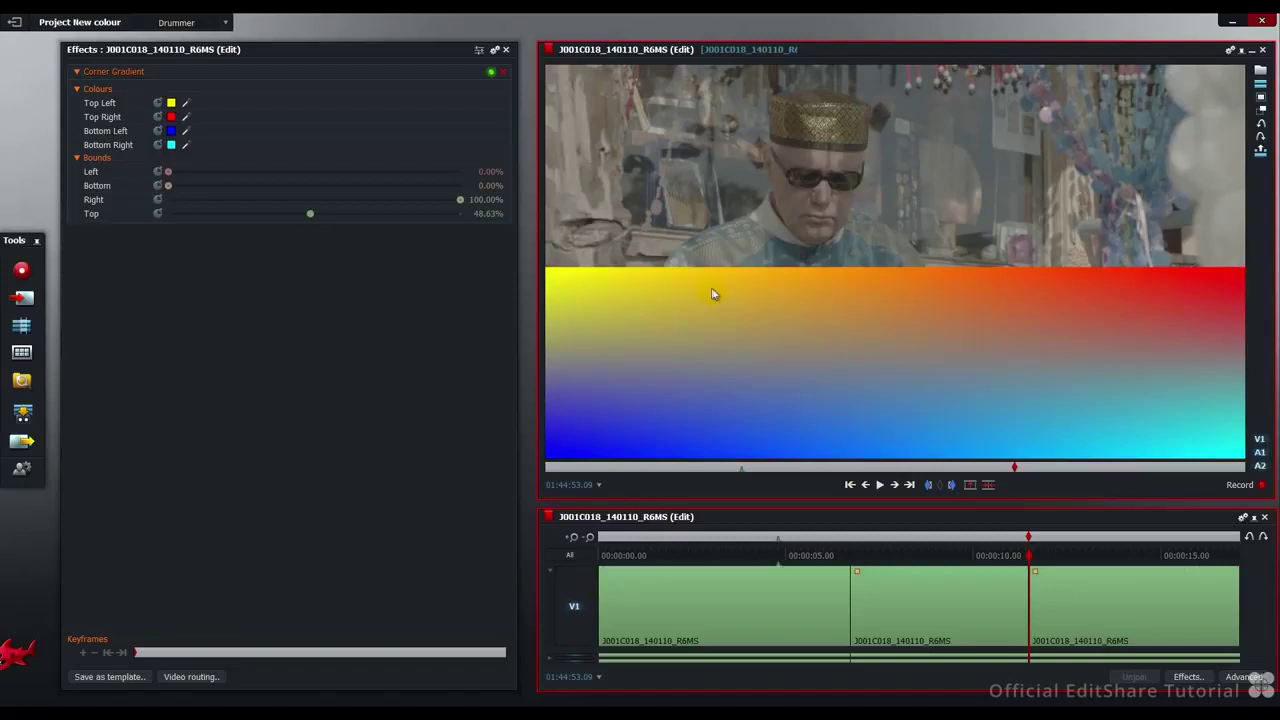
{"action": "mouse_move", "coordinate": [1040, 307]}
{"action": "left_mouse_down"}
{"action": "mouse_move", "coordinate": [700, 423]}
{"action": "mouse_move", "coordinate": [1073, 430]}
{"action": "left_mouse_up"}
{"action": "mouse_move", "coordinate": [1072, 430]}
{"action": "left_mouse_down"}
{"action": "mouse_move", "coordinate": [830, 405]}
{"action": "mouse_move", "coordinate": [1054, 403]}
{"action": "left_mouse_up"}
{"action": "left_click_drag", "start_coordinate": [310, 214], "coordinate": [468, 232]}
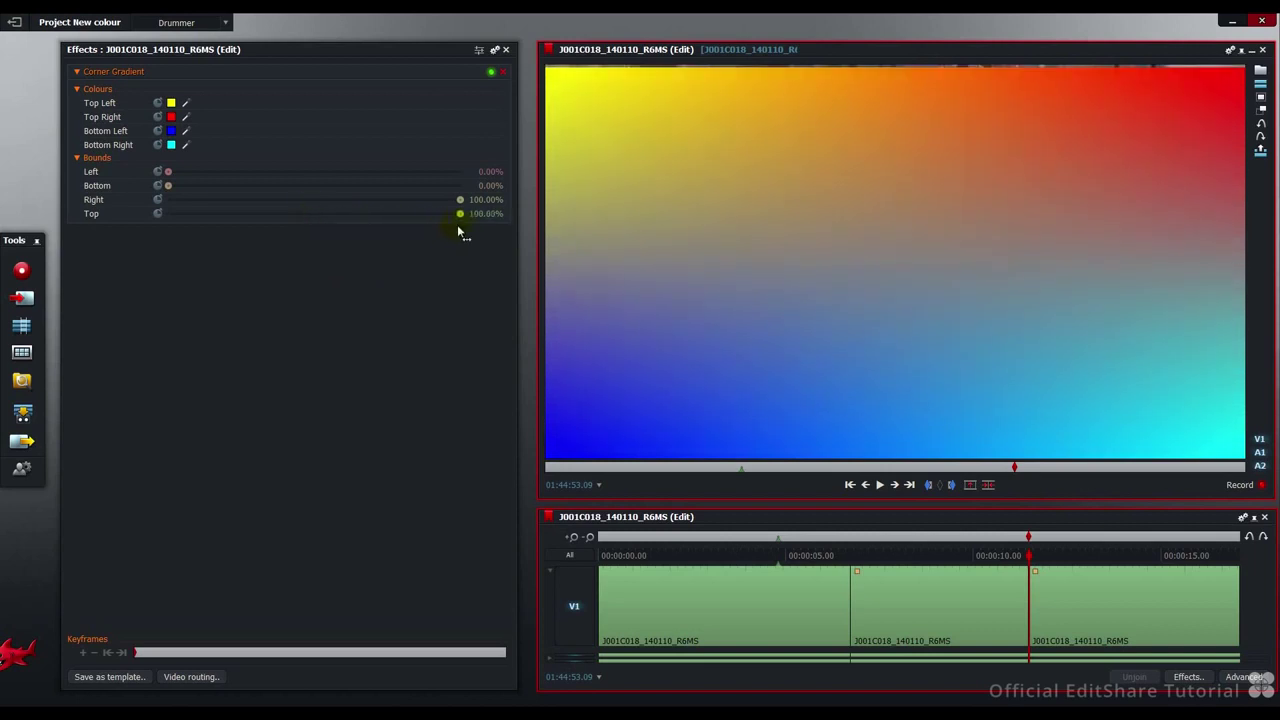
Shift the top-left yellow toward orange, darken it slightly and lower its alpha to about 43.
{"action": "left_click", "coordinate": [172, 103]}
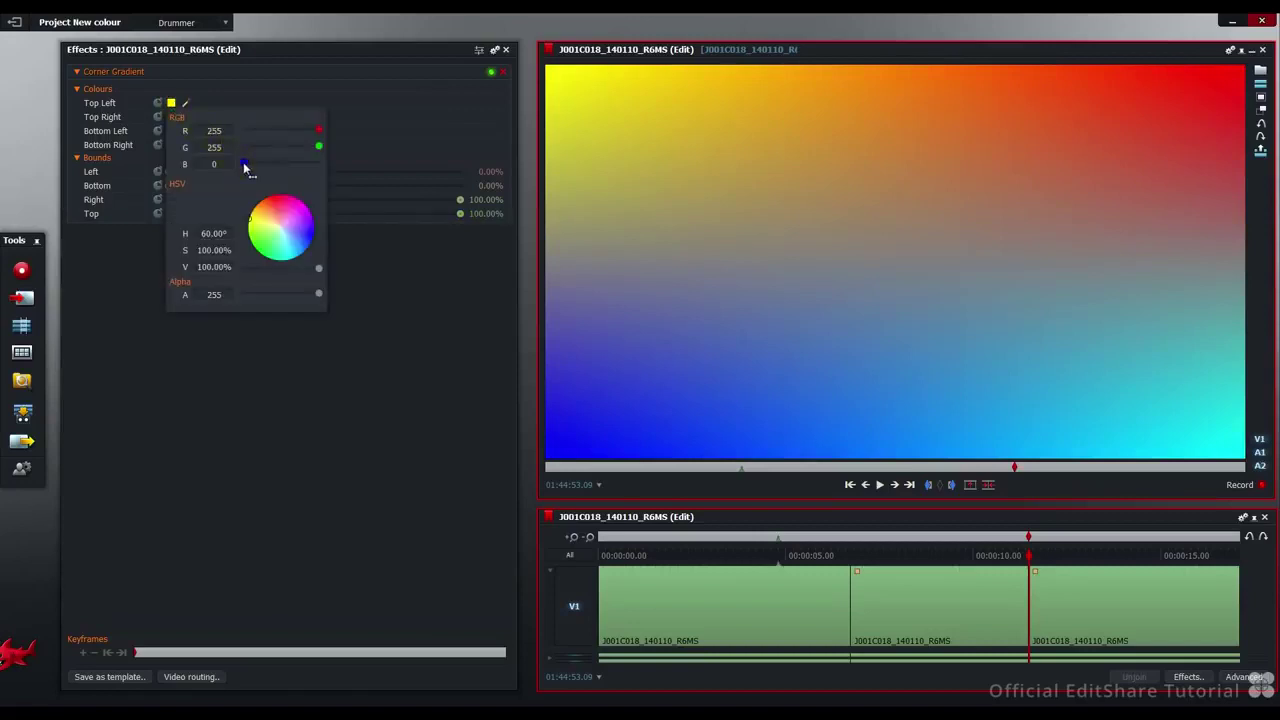
{"action": "mouse_move", "coordinate": [243, 167]}
{"action": "left_mouse_down"}
{"action": "mouse_move", "coordinate": [309, 168]}
{"action": "mouse_move", "coordinate": [241, 165]}
{"action": "left_mouse_up"}
{"action": "mouse_move", "coordinate": [251, 219]}
{"action": "left_mouse_down"}
{"action": "mouse_move", "coordinate": [301, 203]}
{"action": "mouse_move", "coordinate": [264, 225]}
{"action": "mouse_move", "coordinate": [258, 256]}
{"action": "mouse_move", "coordinate": [292, 262]}
{"action": "mouse_move", "coordinate": [320, 240]}
{"action": "mouse_move", "coordinate": [298, 205]}
{"action": "mouse_move", "coordinate": [250, 215]}
{"action": "left_mouse_up"}
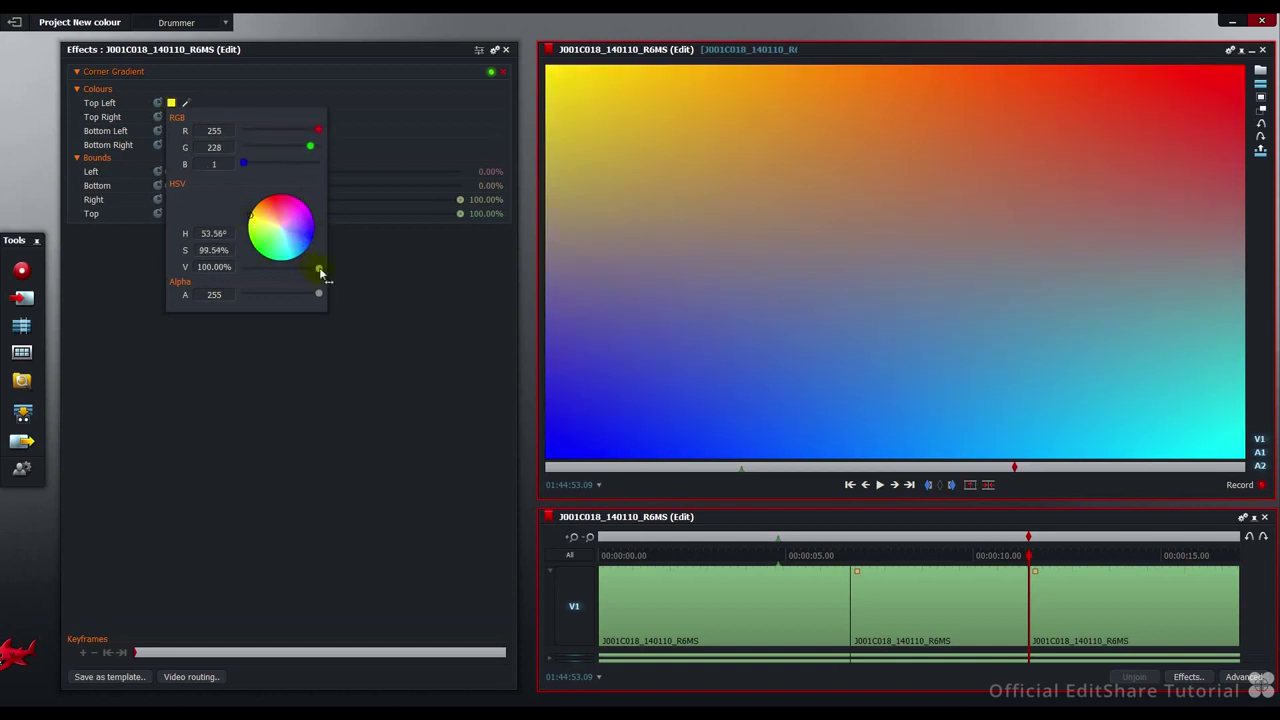
{"action": "mouse_move", "coordinate": [320, 270]}
{"action": "left_mouse_down"}
{"action": "mouse_move", "coordinate": [250, 276]}
{"action": "mouse_move", "coordinate": [320, 269]}
{"action": "left_mouse_up"}
{"action": "mouse_move", "coordinate": [319, 292]}
{"action": "left_mouse_down"}
{"action": "mouse_move", "coordinate": [245, 303]}
{"action": "mouse_move", "coordinate": [323, 300]}
{"action": "left_mouse_up"}
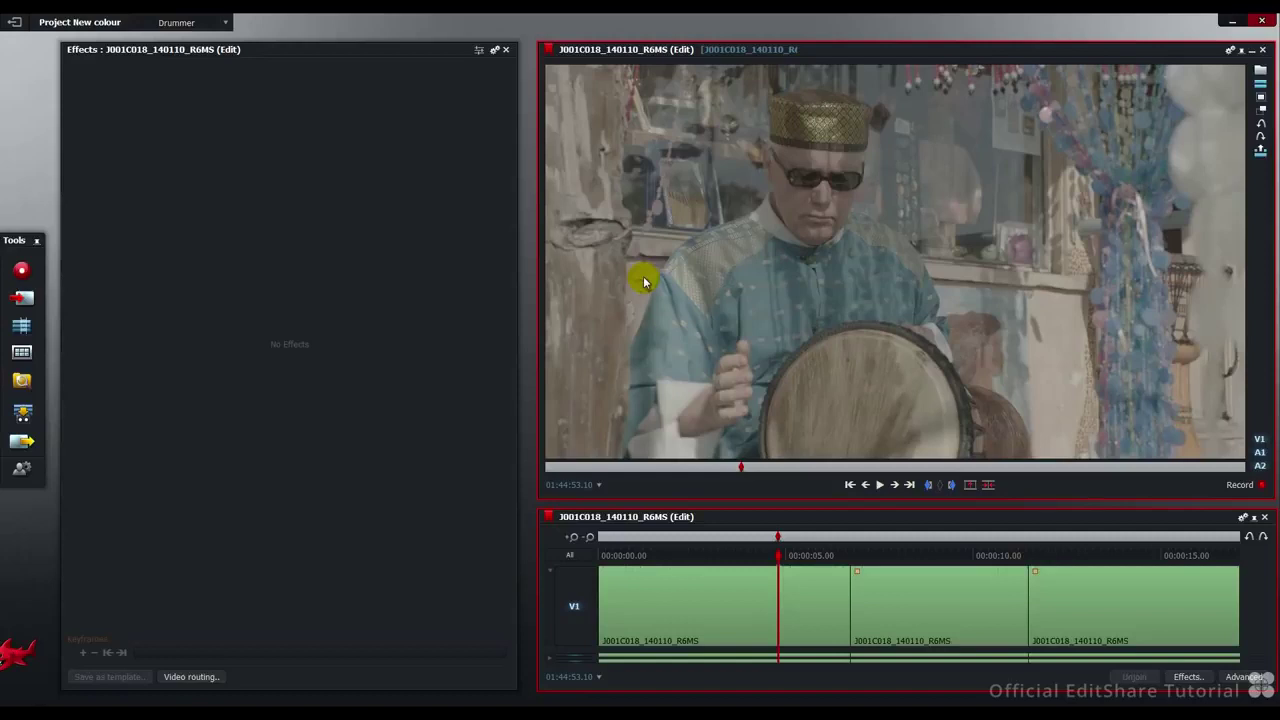
Bring up the effects presets browser for the first drummer clip.
{"action": "left_click", "coordinate": [1172, 678]}
Drop CC & Gradient Blend-1 onto the first drummer clip and collapse its three effect sections.
{"action": "left_click", "coordinate": [384, 267]}
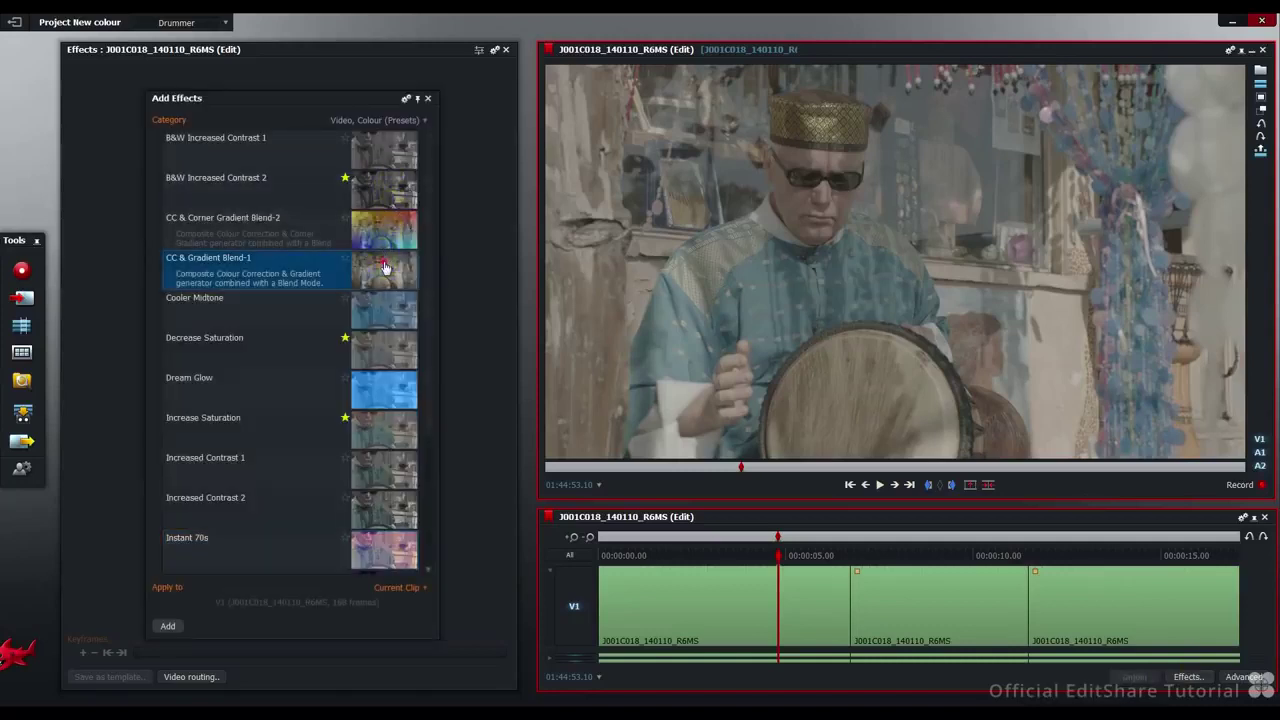
{"action": "left_click_drag", "start_coordinate": [384, 267], "coordinate": [685, 585]}
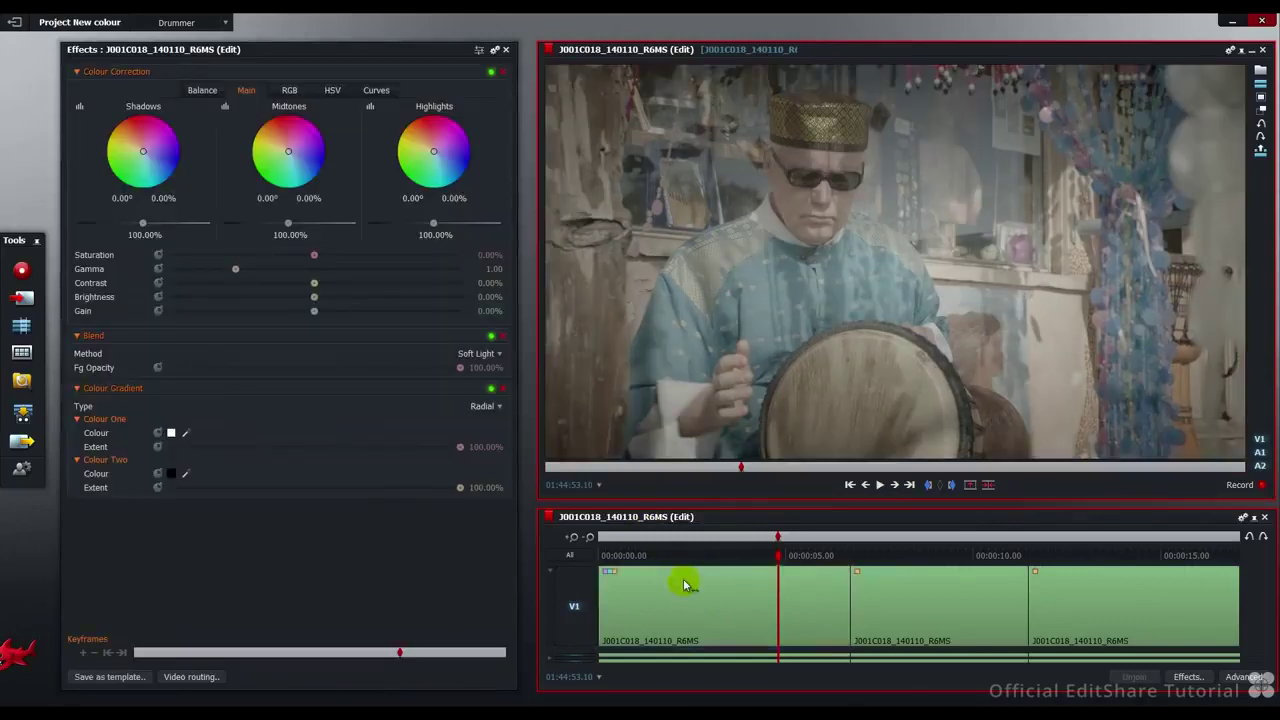
{"action": "left_click", "coordinate": [76, 388]}
{"action": "left_click", "coordinate": [76, 337]}
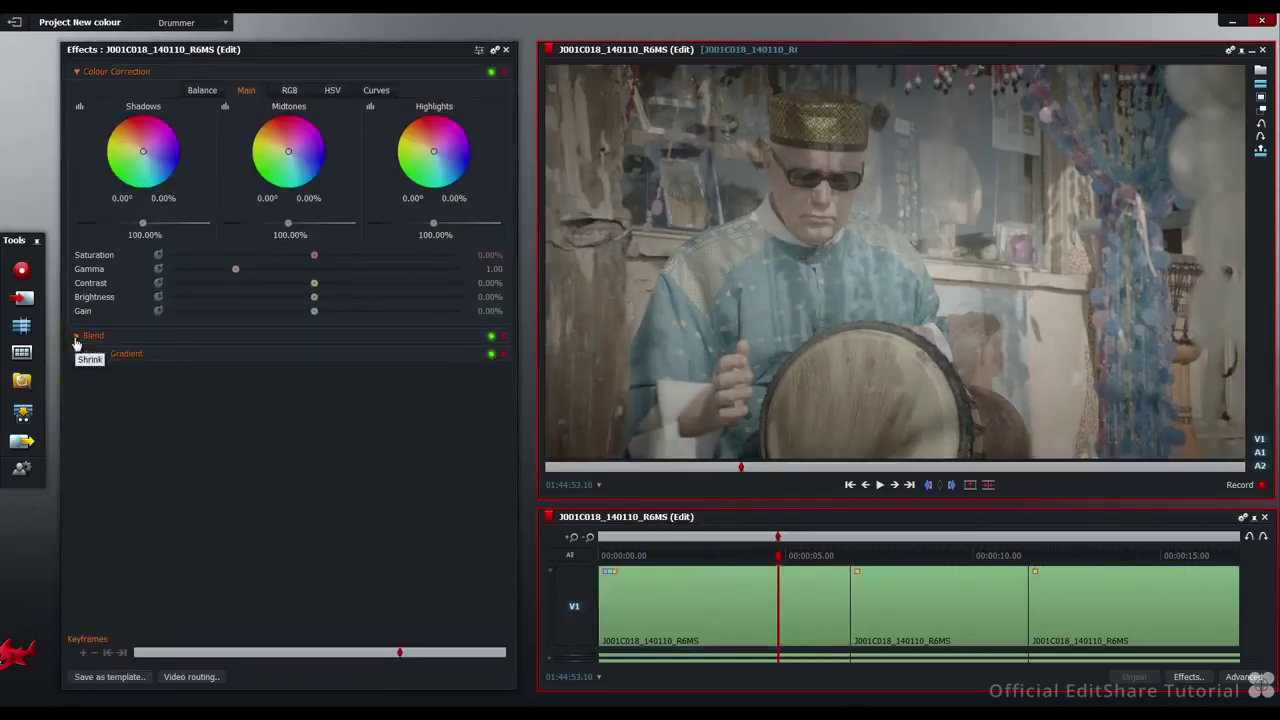
{"action": "left_click", "coordinate": [78, 73]}
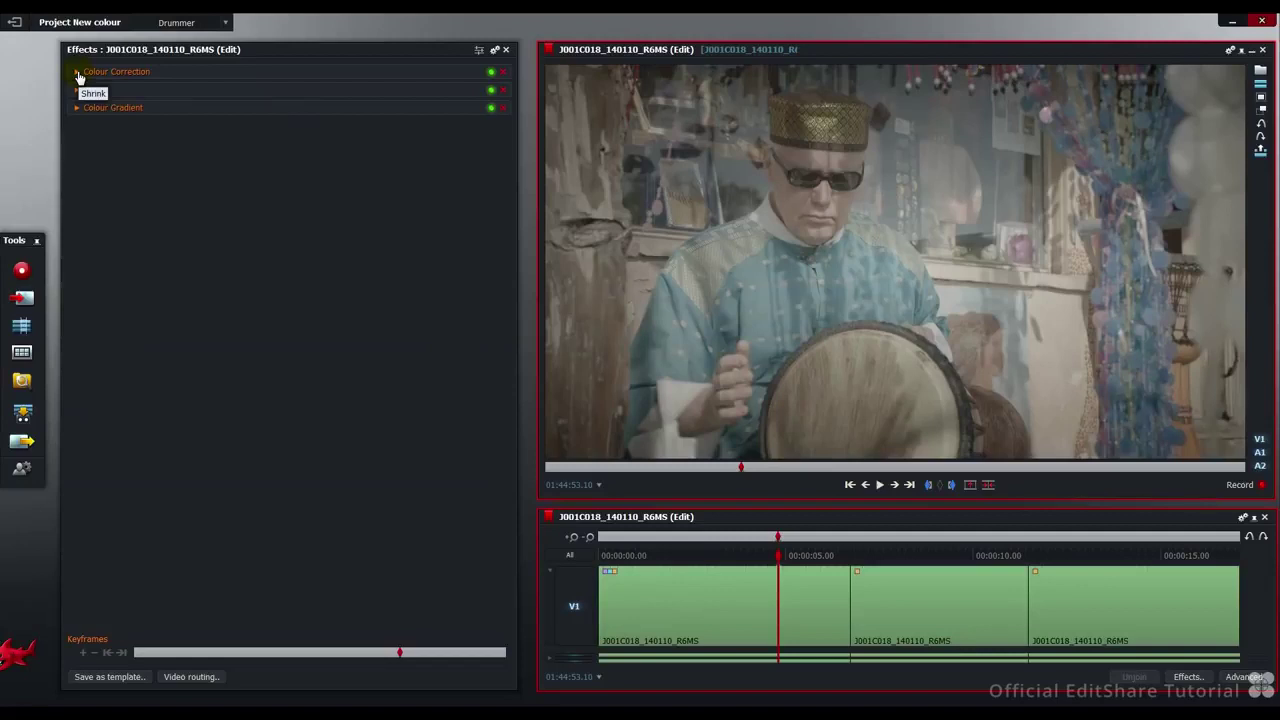
Expand the Colour Correction, Blend and Colour Gradient sections and check the Blend method list.
{"action": "left_click", "coordinate": [78, 73]}
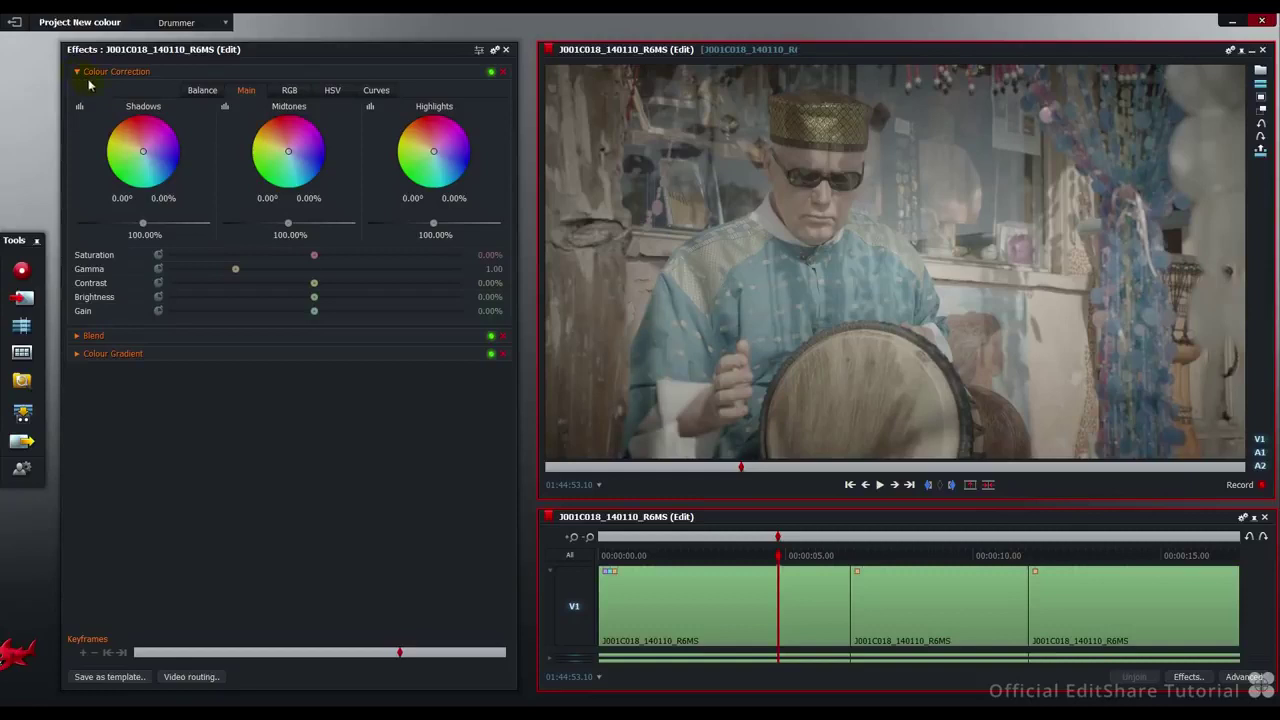
{"action": "left_click", "coordinate": [77, 337]}
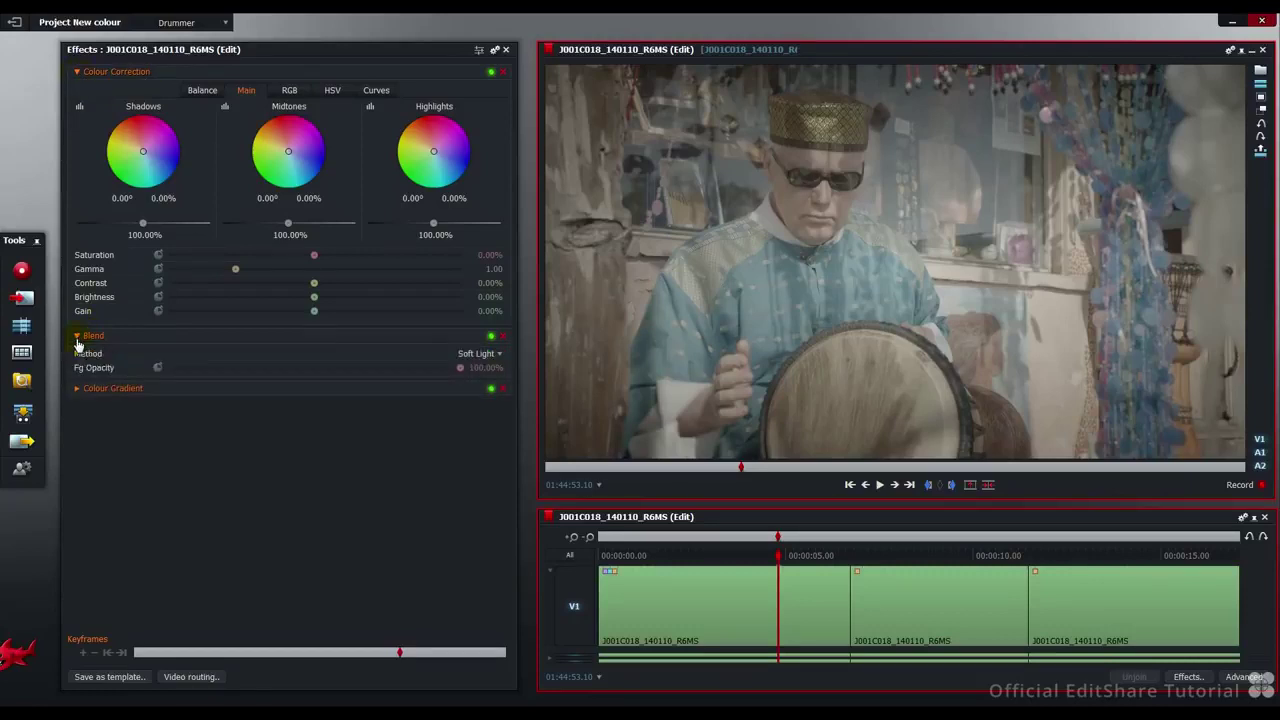
{"action": "left_click", "coordinate": [78, 389]}
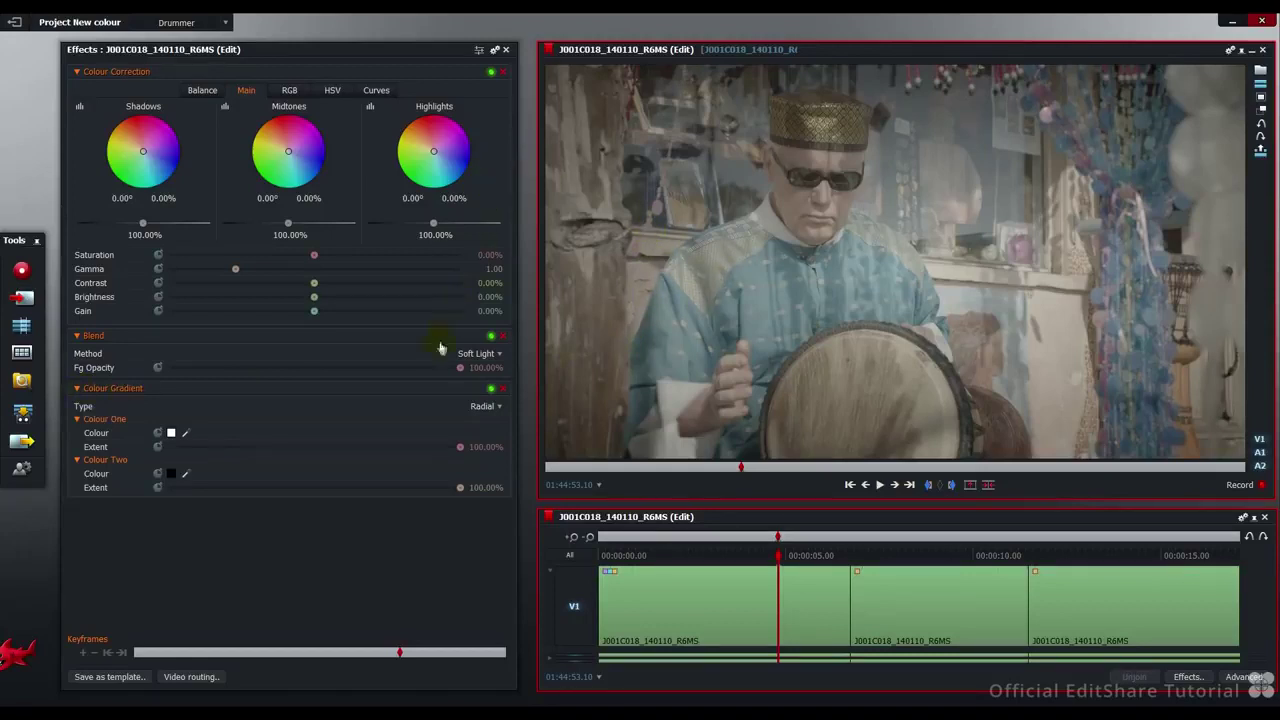
{"action": "left_click", "coordinate": [490, 356]}
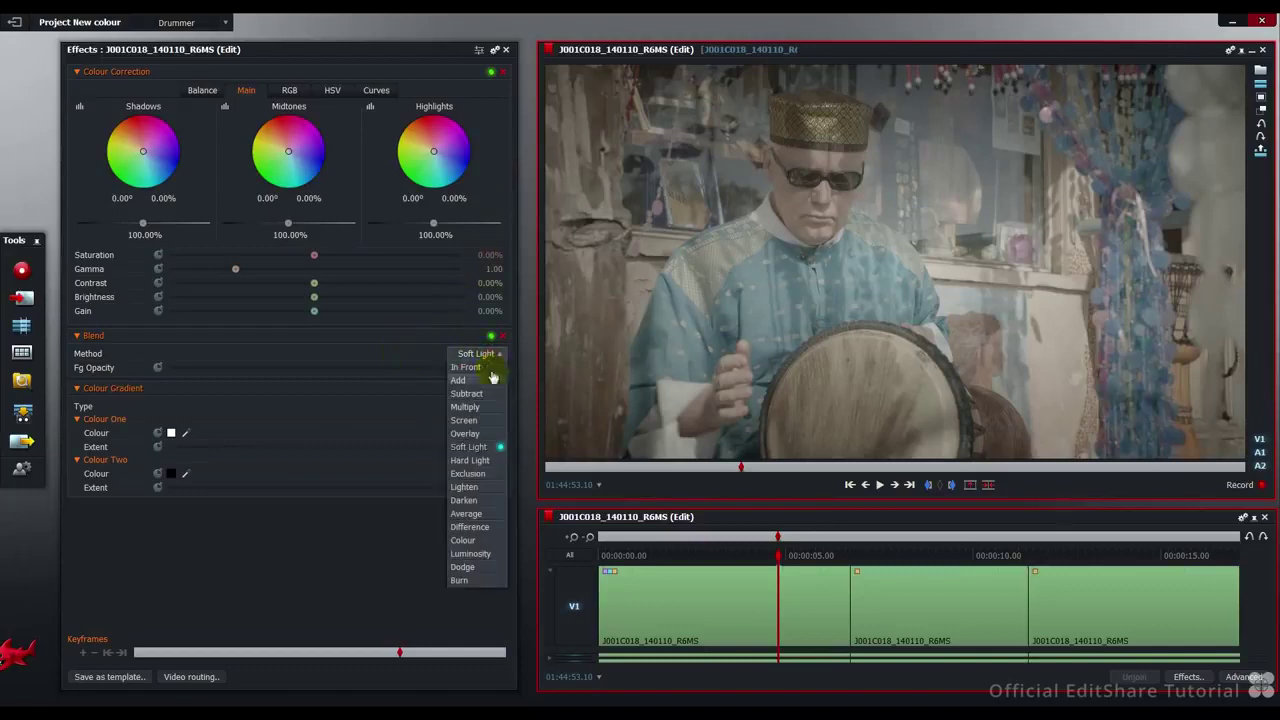
{"action": "left_click", "coordinate": [376, 525]}
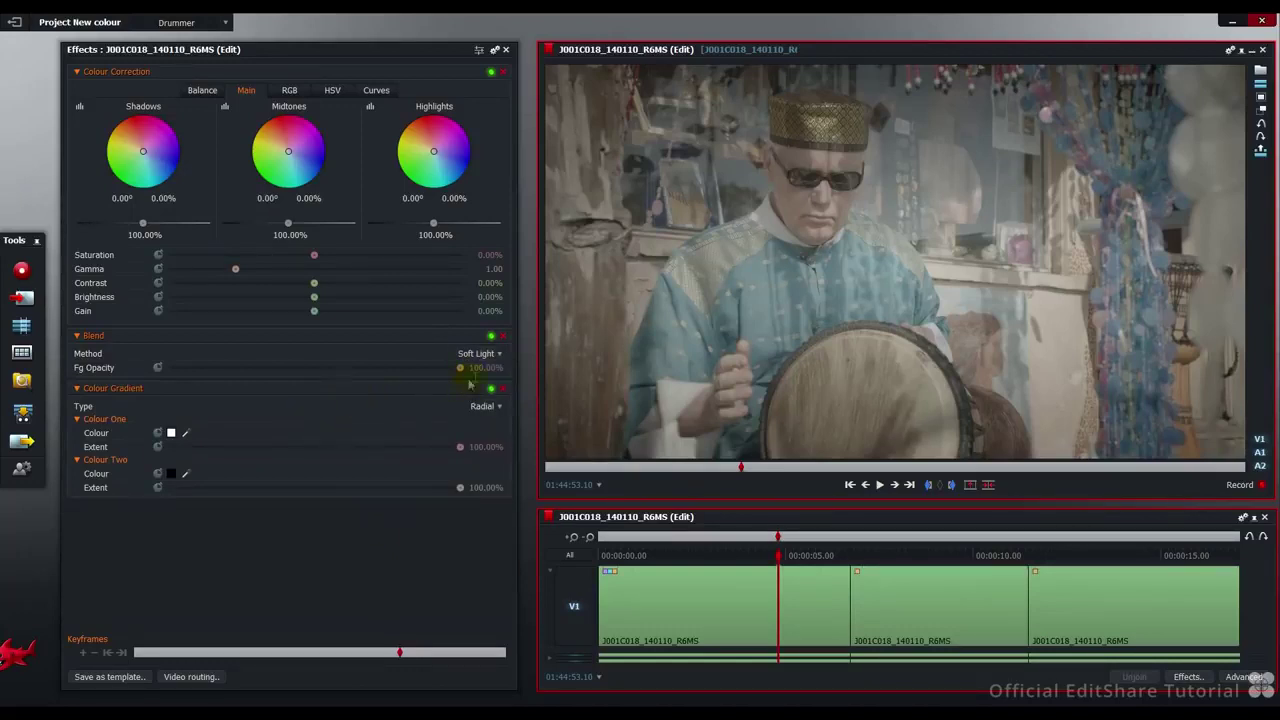
{"action": "left_click", "coordinate": [488, 356]}
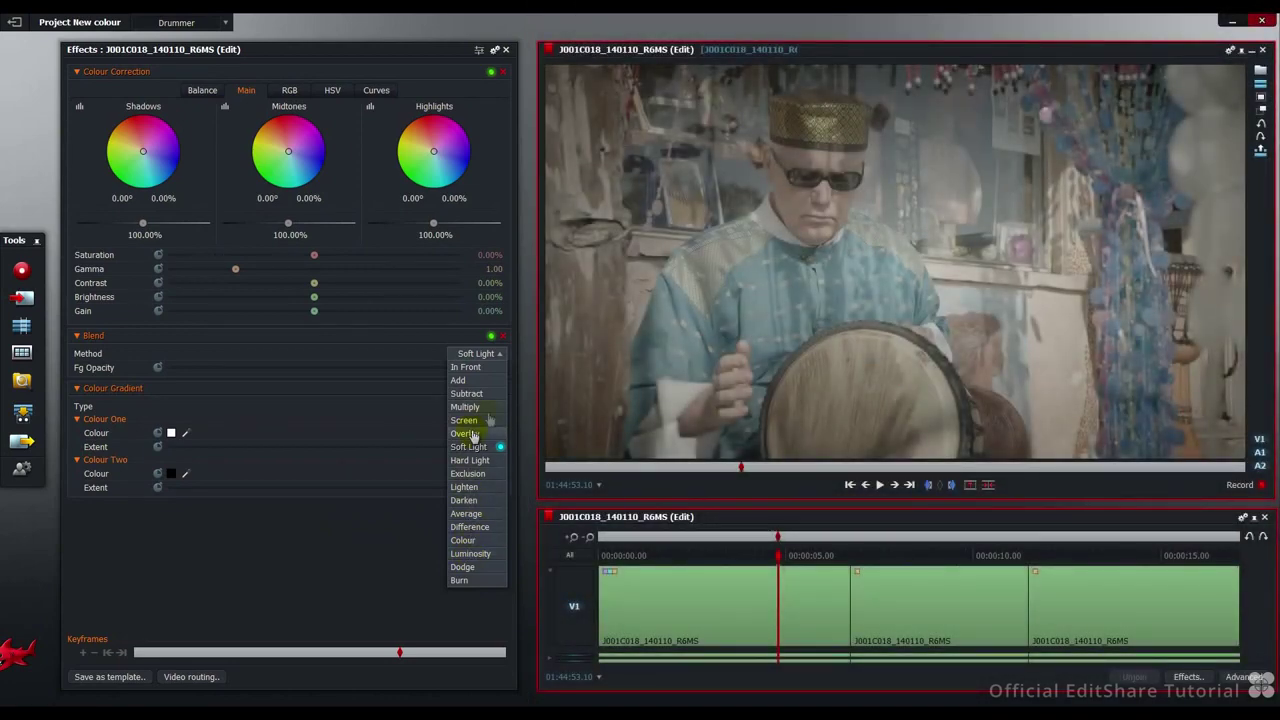
{"action": "left_click", "coordinate": [612, 322]}
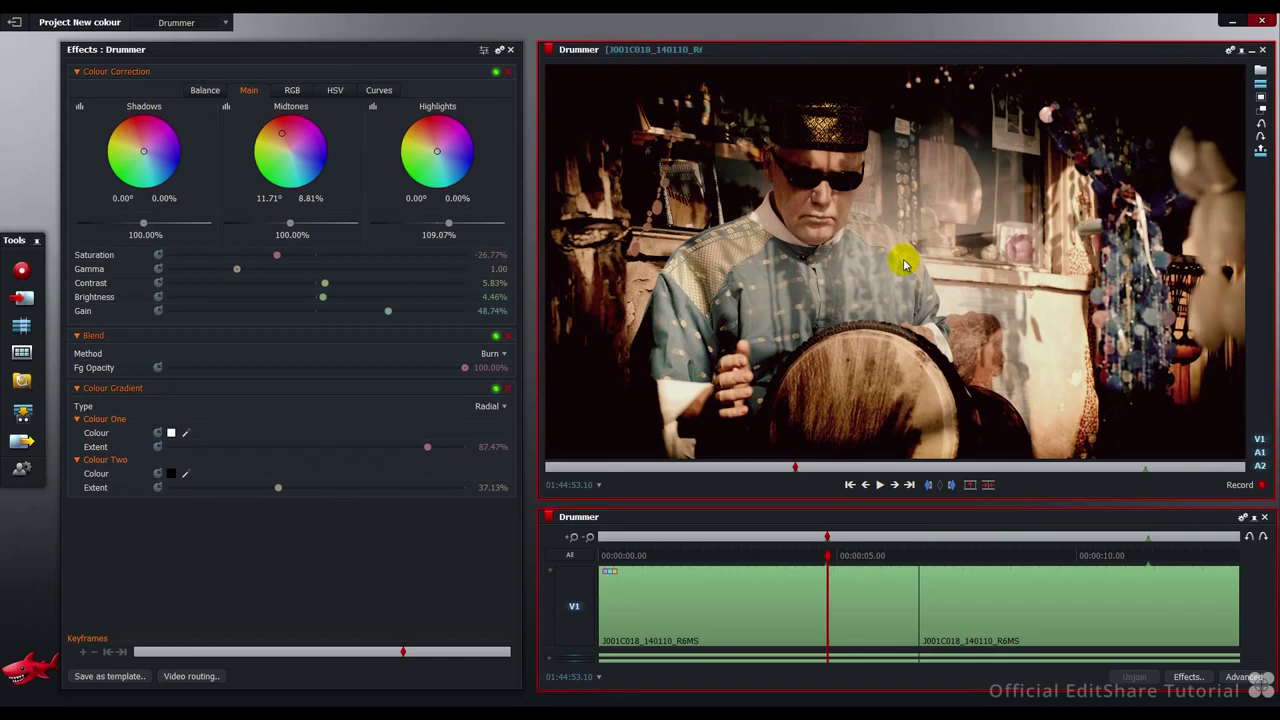
Move to the second, ungraded drummer clip.
{"action": "left_click", "coordinate": [994, 594]}
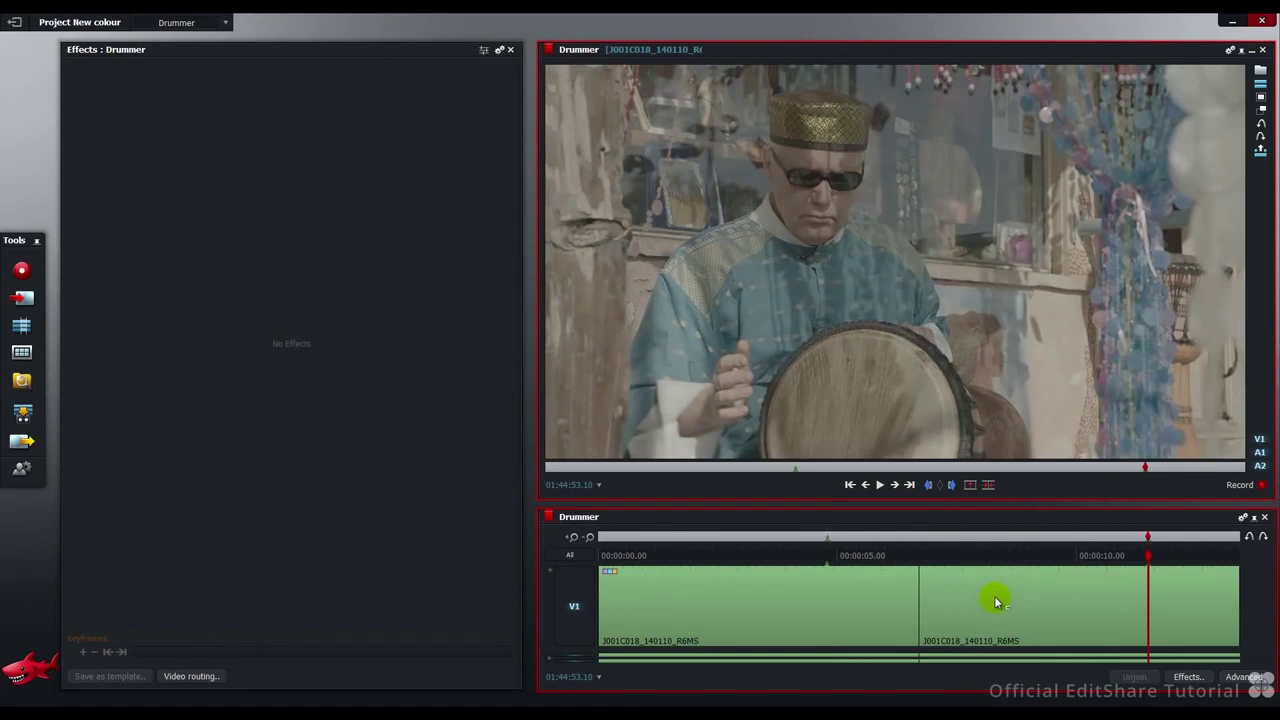
Apply CC & Gradient Blend-1 with Burn blending, Colour One extent 87.42% and Colour Two 37.30%.
{"action": "right_click", "coordinate": [996, 601]}
{"action": "mouse_move", "coordinate": [1040, 316]}
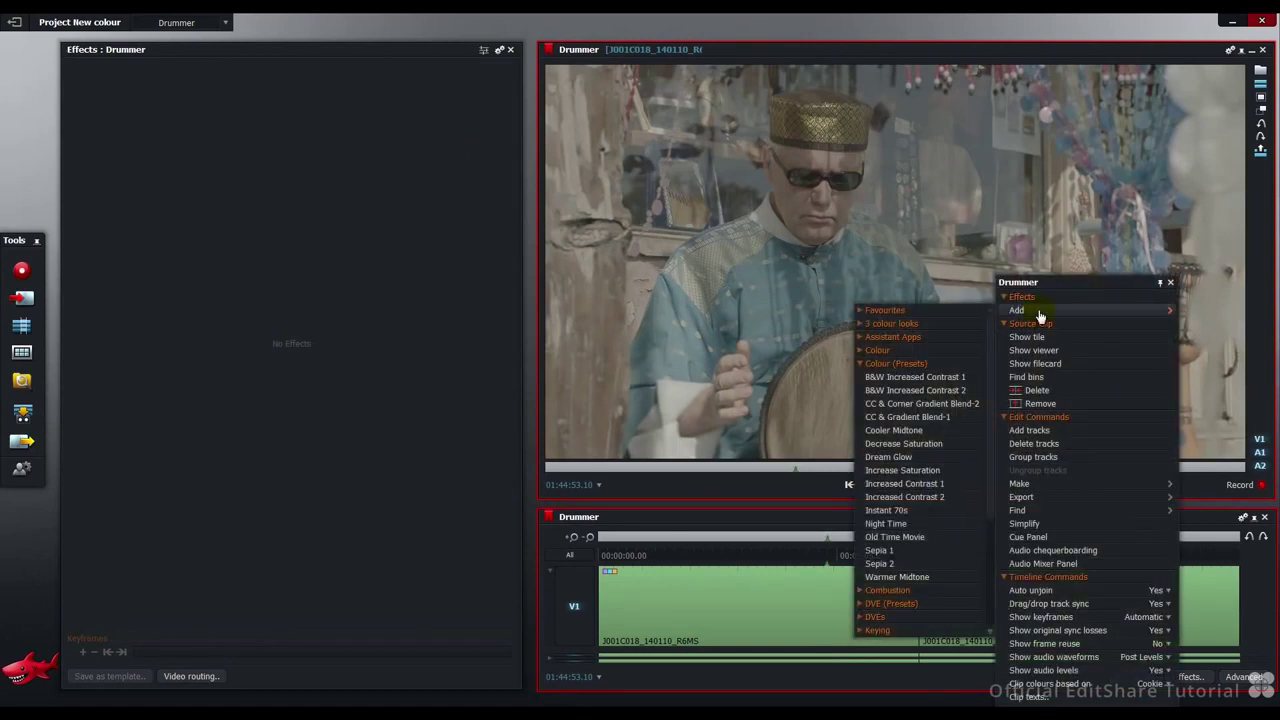
{"action": "left_click", "coordinate": [958, 419]}
{"action": "left_click", "coordinate": [504, 358]}
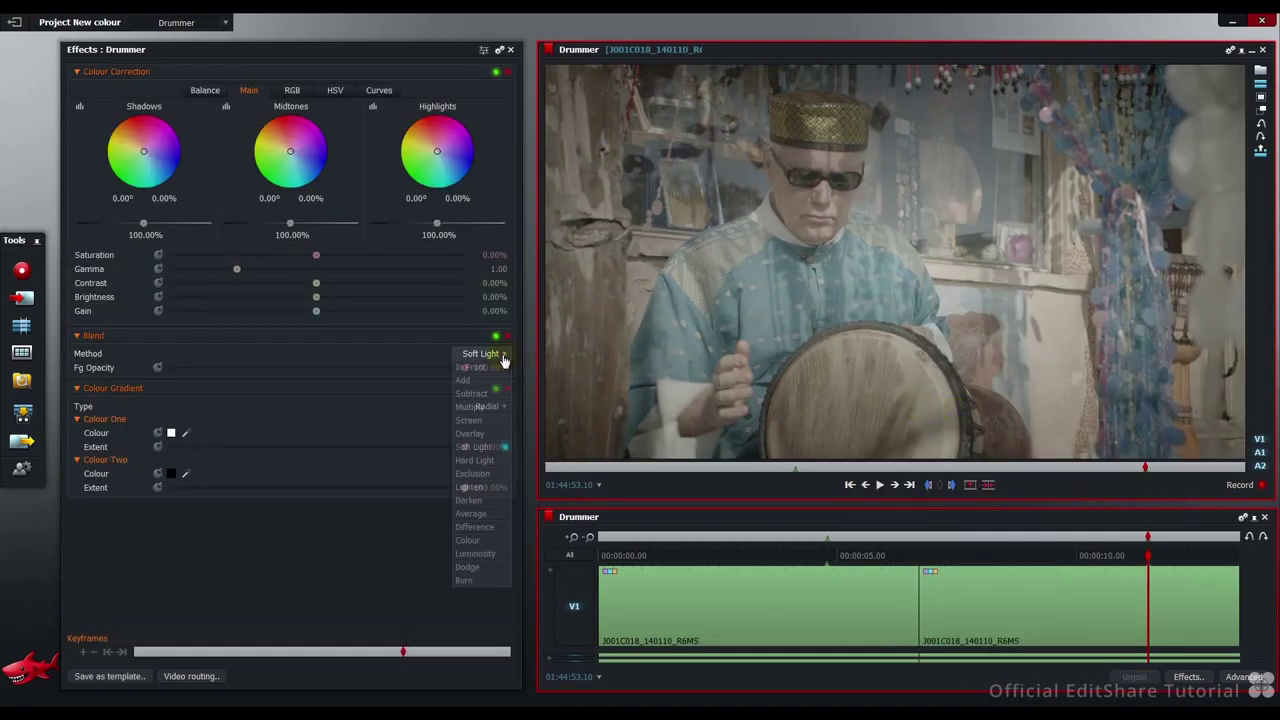
{"action": "left_click", "coordinate": [482, 580]}
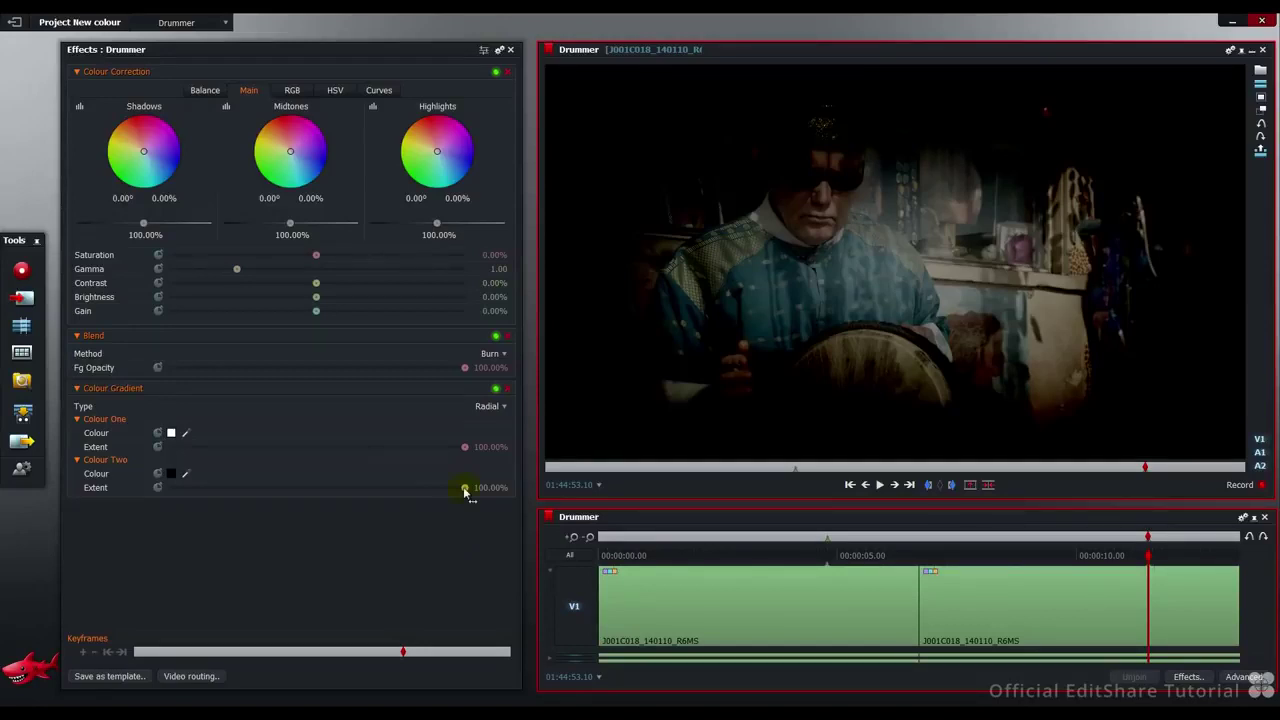
{"action": "left_click_drag", "start_coordinate": [464, 488], "coordinate": [280, 491]}
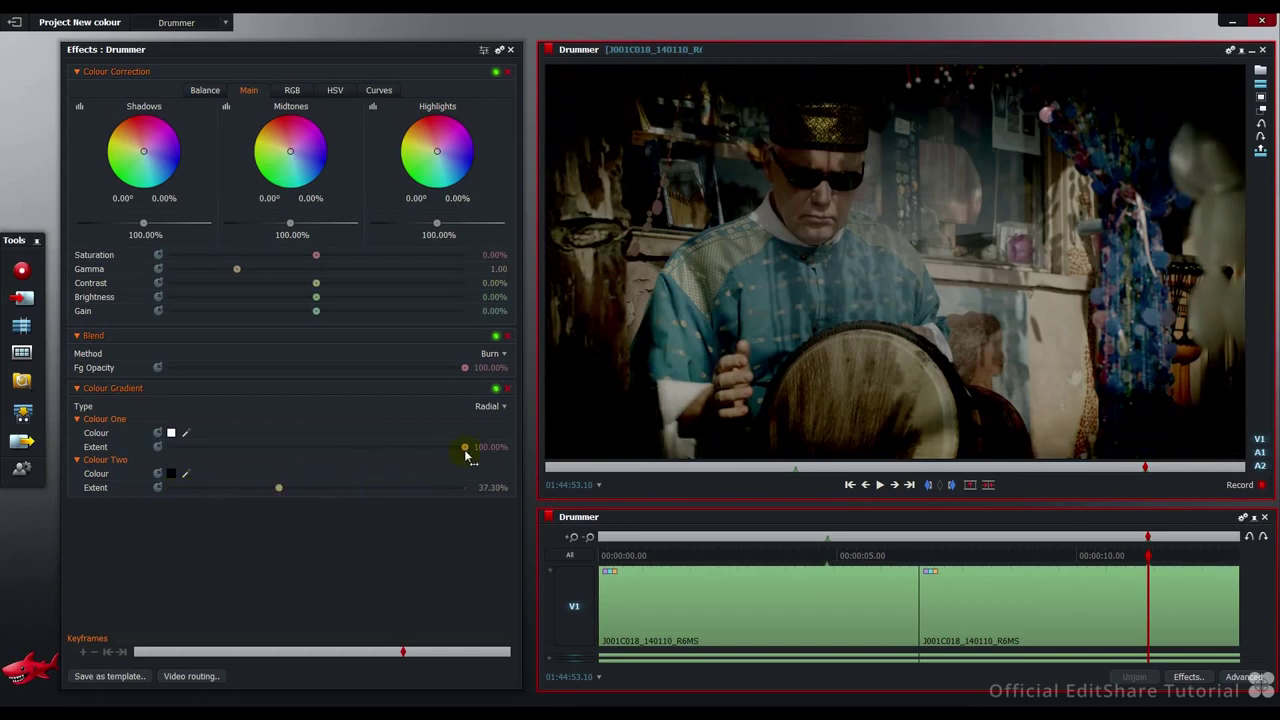
{"action": "left_click_drag", "start_coordinate": [466, 455], "coordinate": [429, 460]}
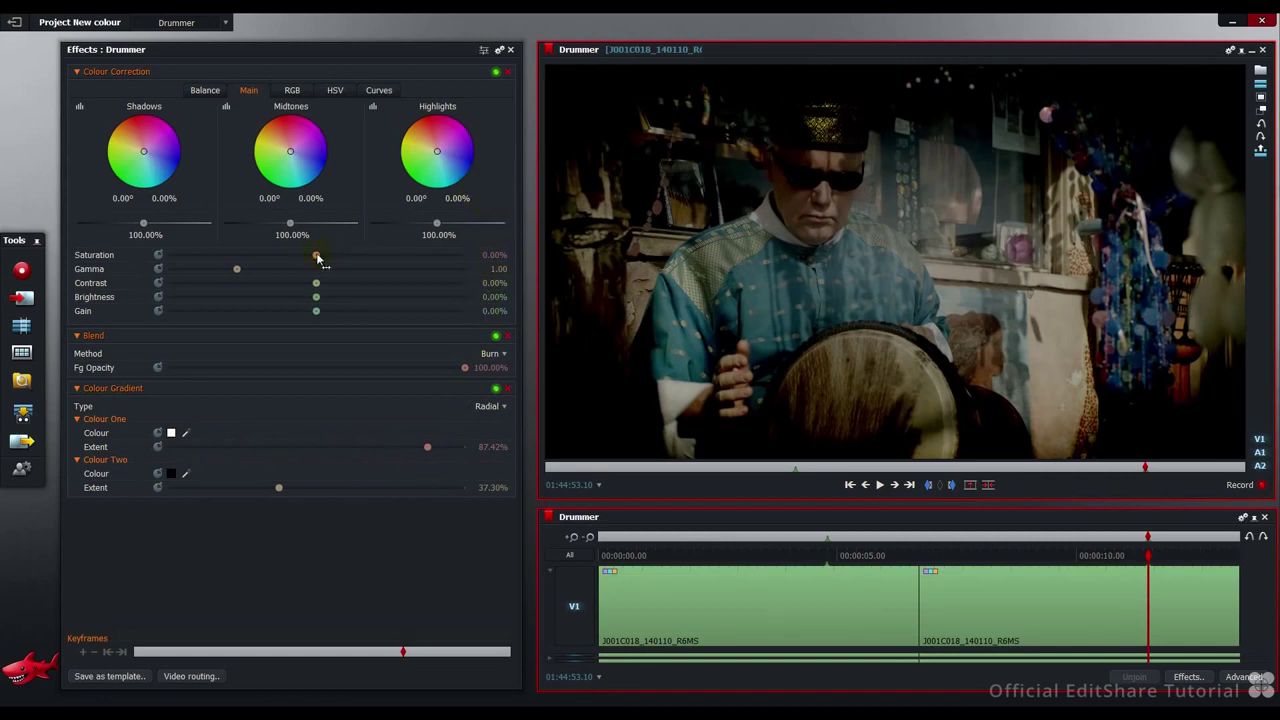
Reduce saturation, and raise contrast, brightness and gain slightly in Colour Correction.
{"action": "left_click_drag", "start_coordinate": [316, 257], "coordinate": [169, 258]}
{"action": "left_click_drag", "start_coordinate": [317, 284], "coordinate": [327, 286]}
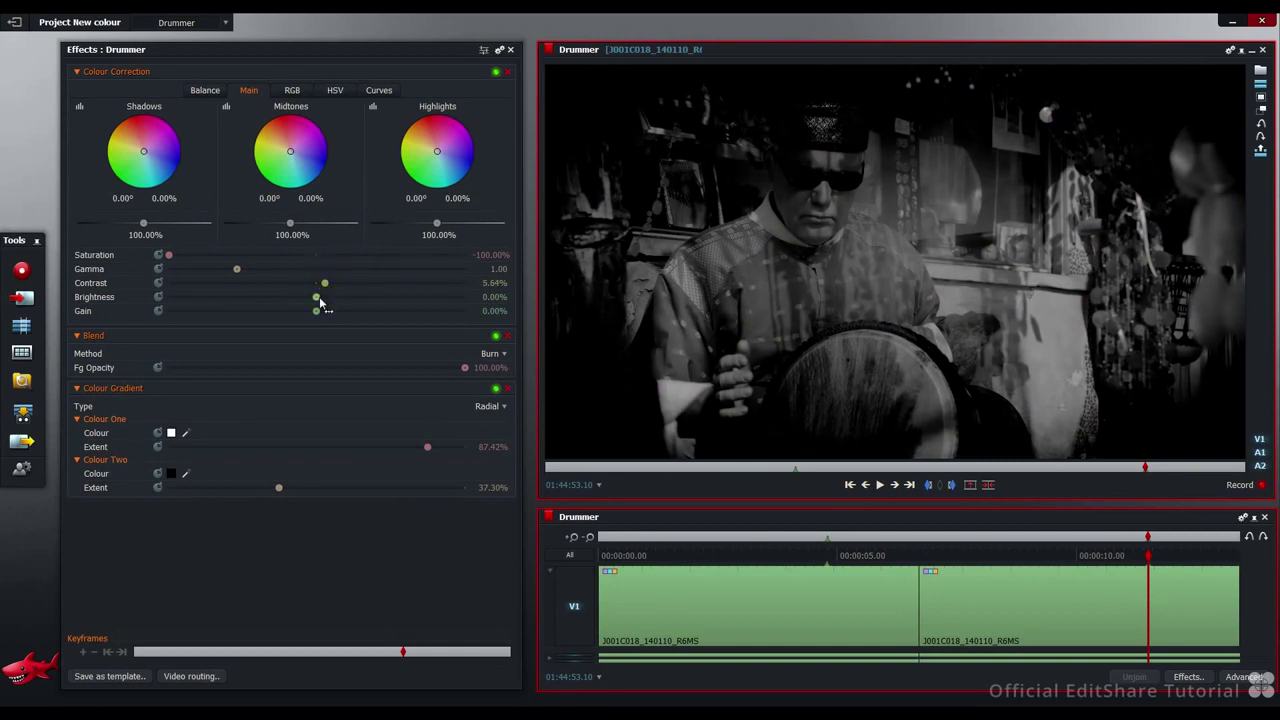
{"action": "left_click_drag", "start_coordinate": [319, 299], "coordinate": [322, 301]}
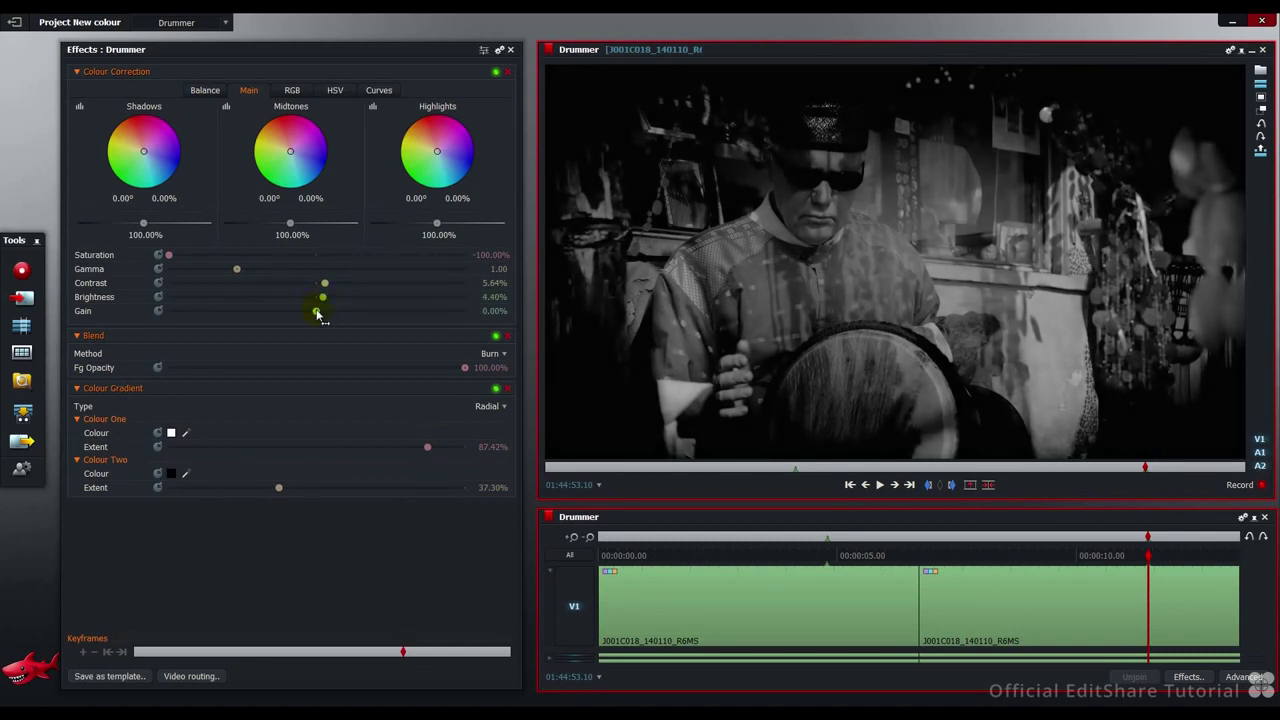
{"action": "left_click_drag", "start_coordinate": [318, 313], "coordinate": [389, 313]}
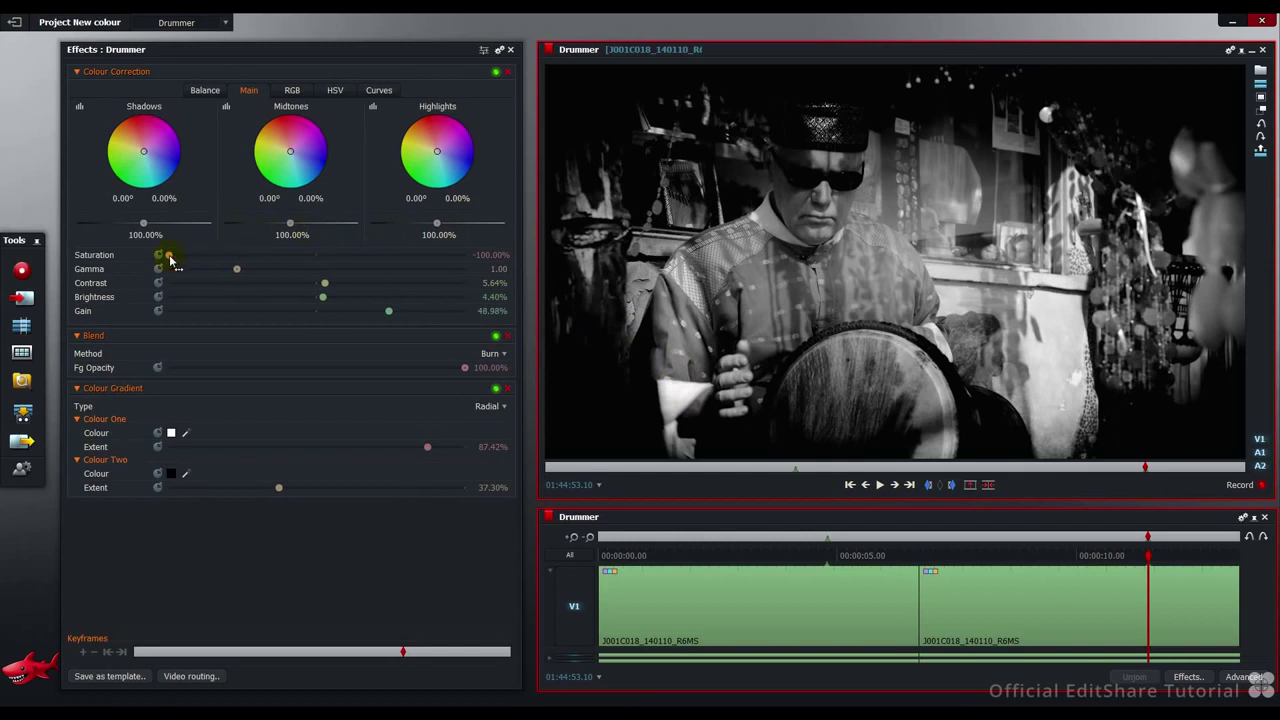
{"action": "left_click_drag", "start_coordinate": [170, 258], "coordinate": [279, 267]}
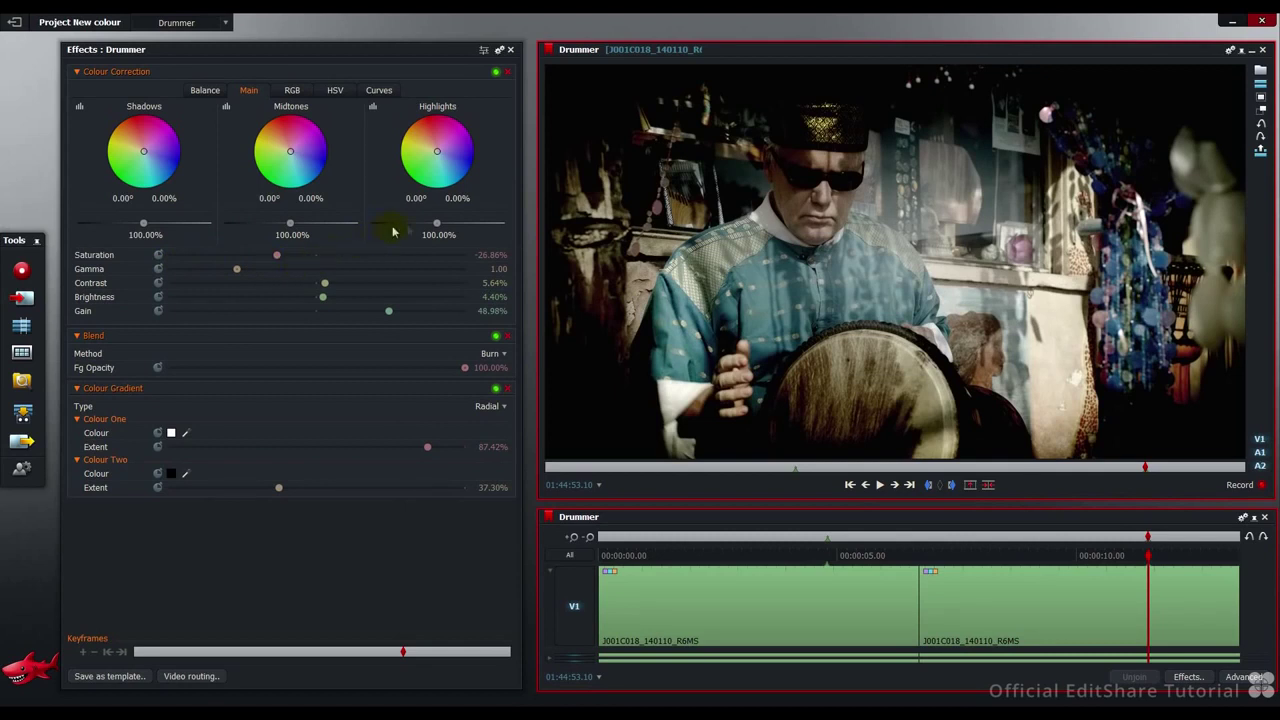
Lift highlights to 109.49% and tint the midtones 11.71° at 8.81%.
{"action": "mouse_move", "coordinate": [437, 227]}
{"action": "left_mouse_down"}
{"action": "mouse_move", "coordinate": [514, 224]}
{"action": "mouse_move", "coordinate": [450, 230]}
{"action": "left_mouse_up"}
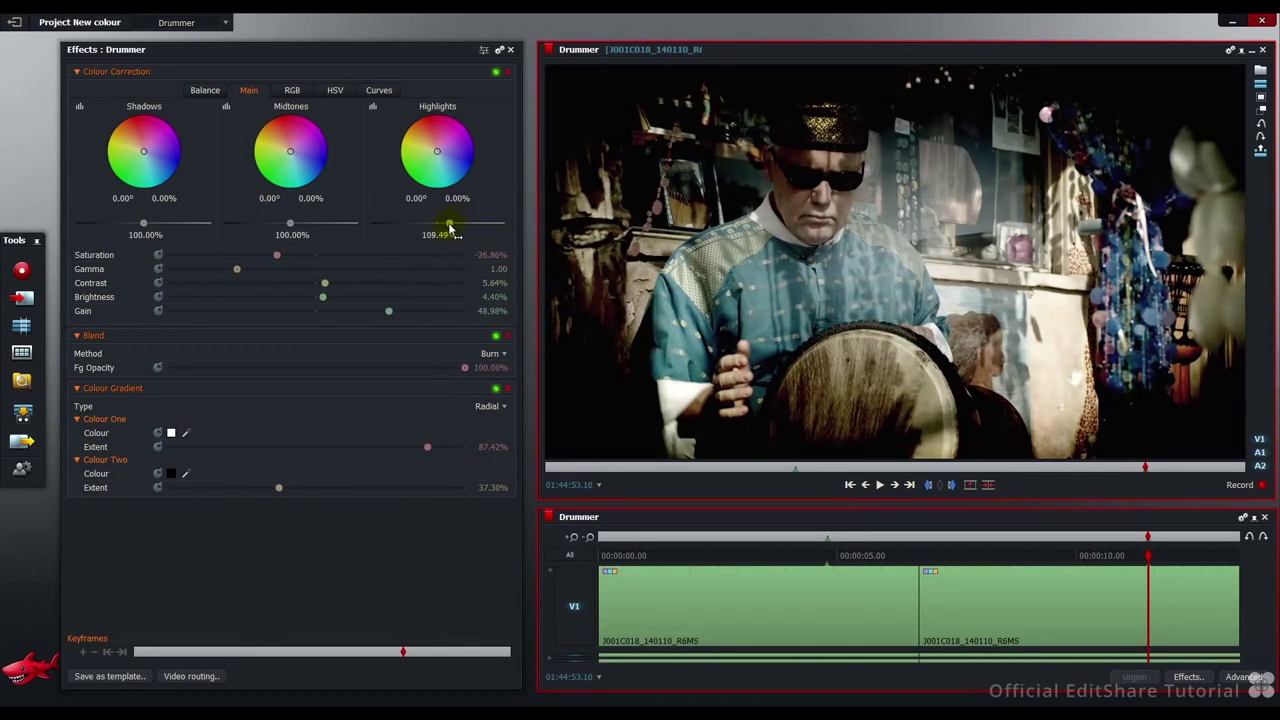
{"action": "left_click", "coordinate": [292, 154]}
{"action": "left_click_drag", "start_coordinate": [292, 153], "coordinate": [284, 138]}
Warm the image with red gamma 1.30, green gamma 1.10 and red gain 4.79%.
{"action": "left_click", "coordinate": [292, 94]}
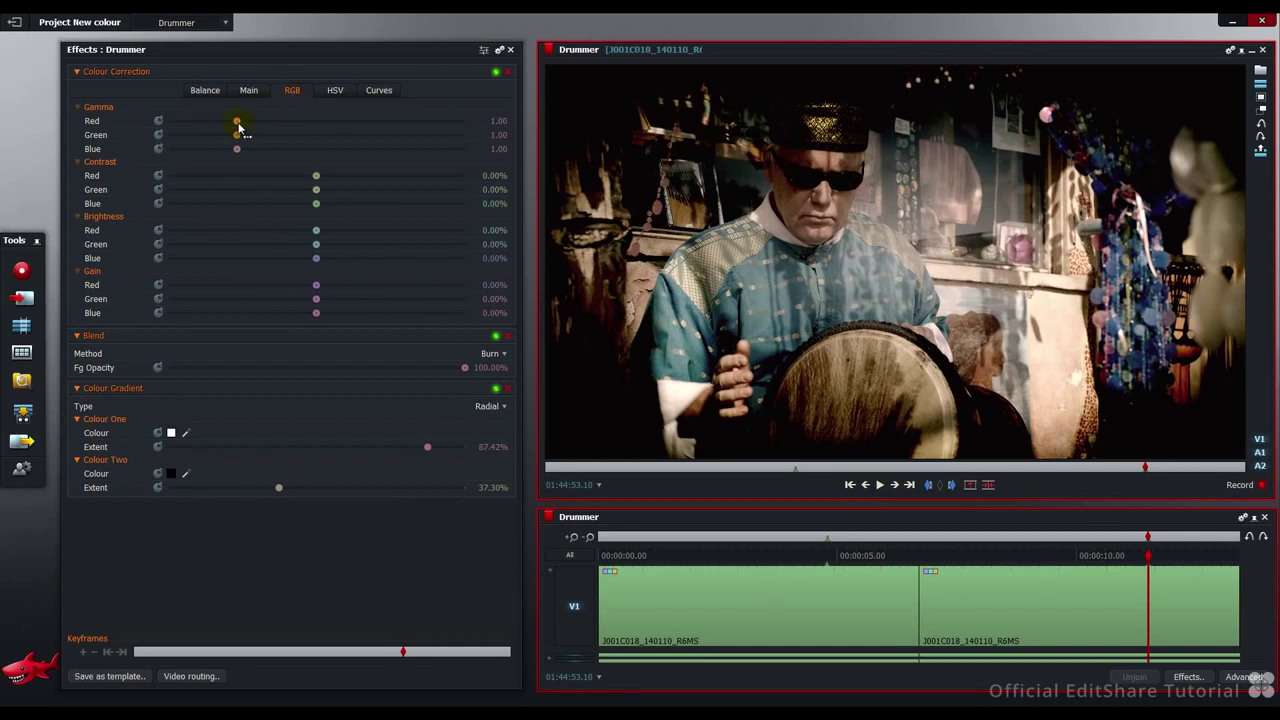
{"action": "left_click_drag", "start_coordinate": [238, 126], "coordinate": [259, 127]}
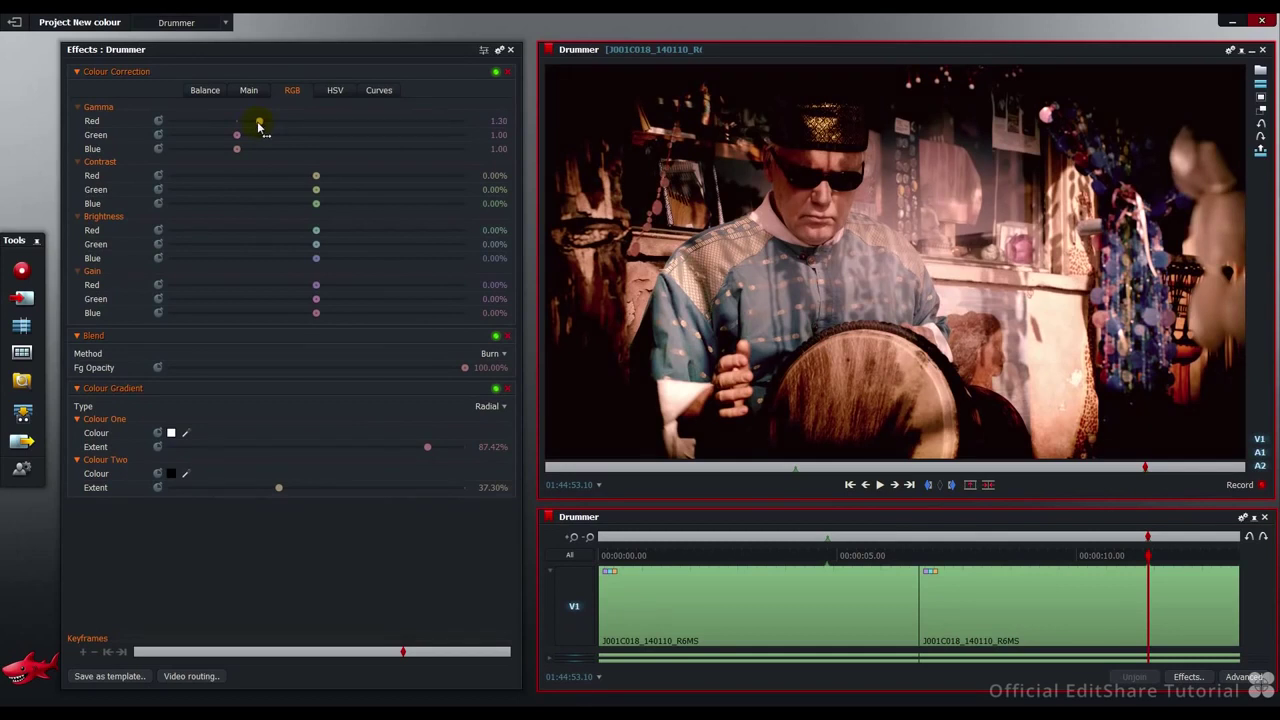
{"action": "left_click_drag", "start_coordinate": [237, 134], "coordinate": [245, 140]}
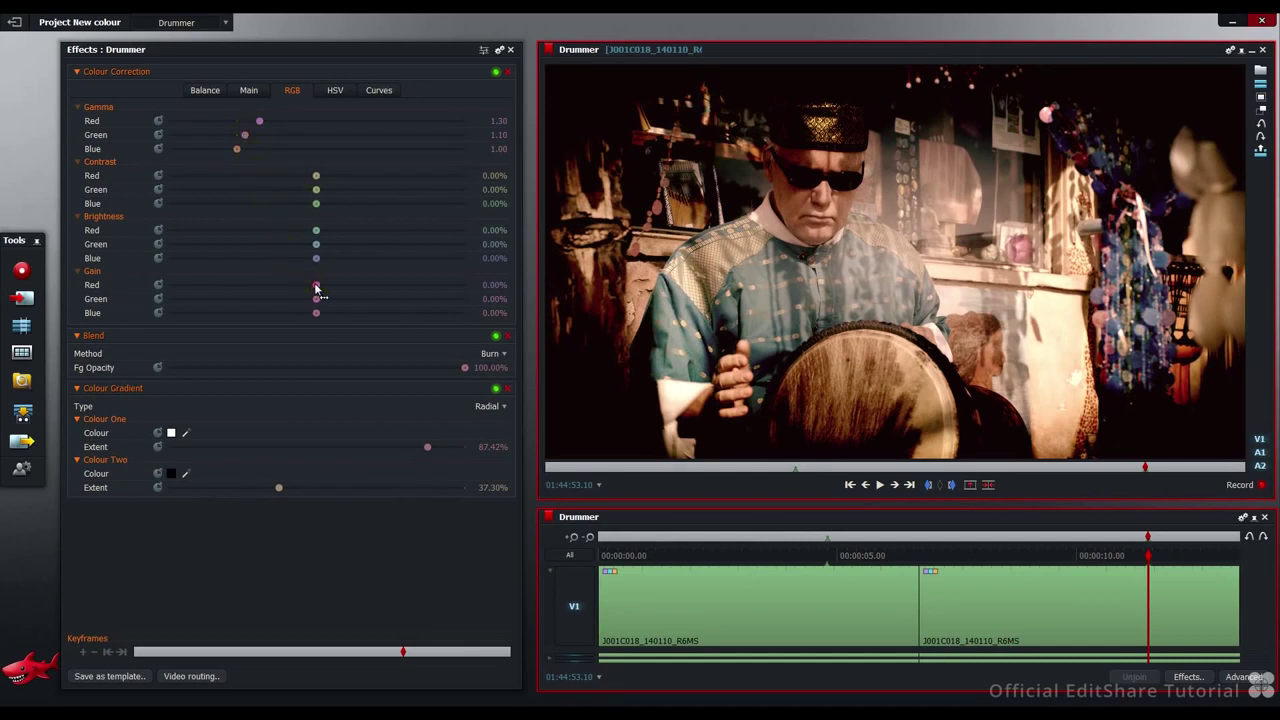
{"action": "left_click_drag", "start_coordinate": [316, 288], "coordinate": [325, 289]}
{"action": "left_click", "coordinate": [335, 92]}
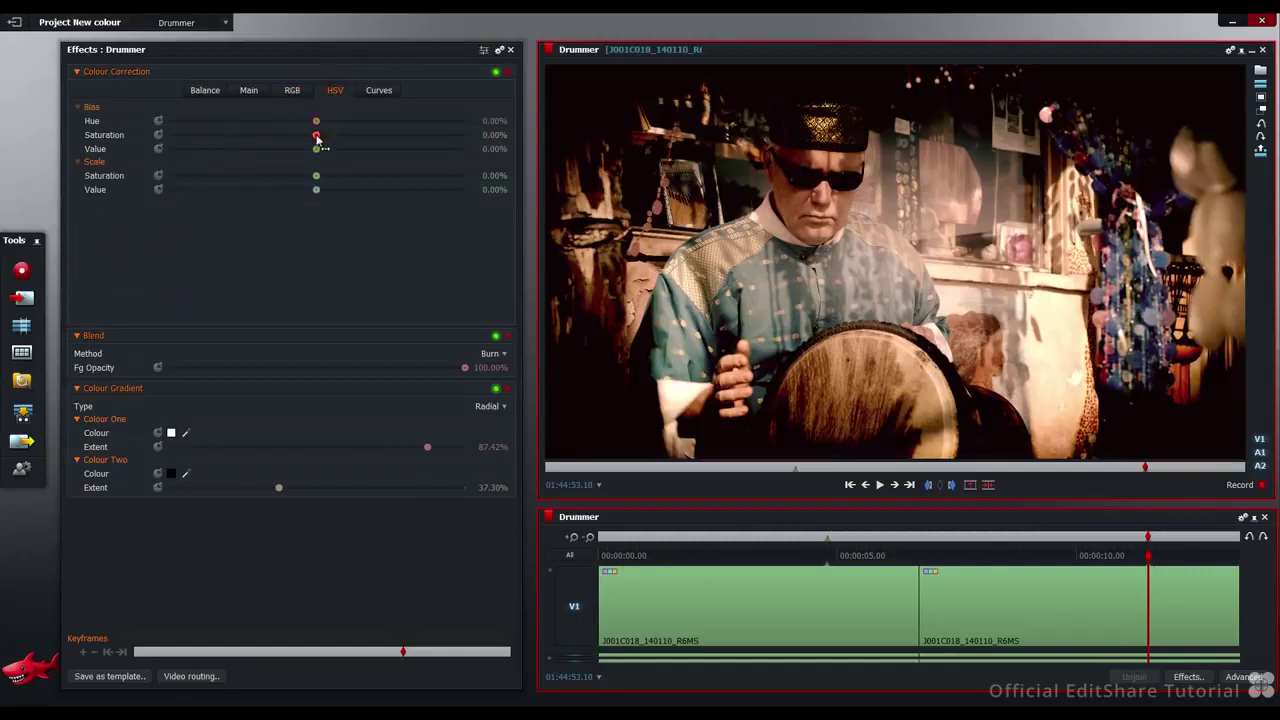
Set saturation bias to −5.64%, saturation scale to −8.35% and value scale to −7.55%.
{"action": "left_click_drag", "start_coordinate": [317, 137], "coordinate": [214, 134]}
{"action": "left_click_drag", "start_coordinate": [243, 133], "coordinate": [310, 137]}
{"action": "mouse_move", "coordinate": [316, 177]}
{"action": "left_mouse_down"}
{"action": "mouse_move", "coordinate": [215, 176]}
{"action": "mouse_move", "coordinate": [306, 178]}
{"action": "left_mouse_up"}
{"action": "mouse_move", "coordinate": [316, 190]}
{"action": "left_mouse_down"}
{"action": "mouse_move", "coordinate": [229, 189]}
{"action": "mouse_move", "coordinate": [306, 194]}
{"action": "left_mouse_up"}
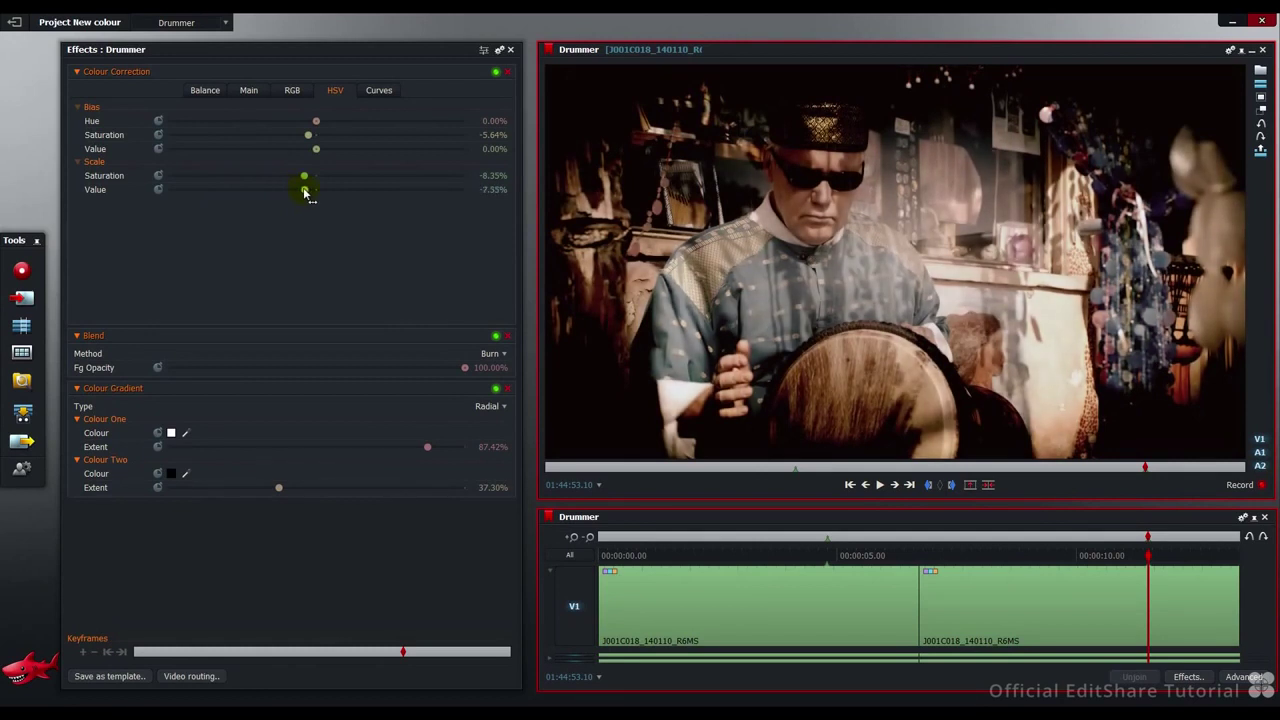
Lower the blue curve's top endpoint and lift the luminance midpoint from 125 to 140.
{"action": "left_click", "coordinate": [365, 92]}
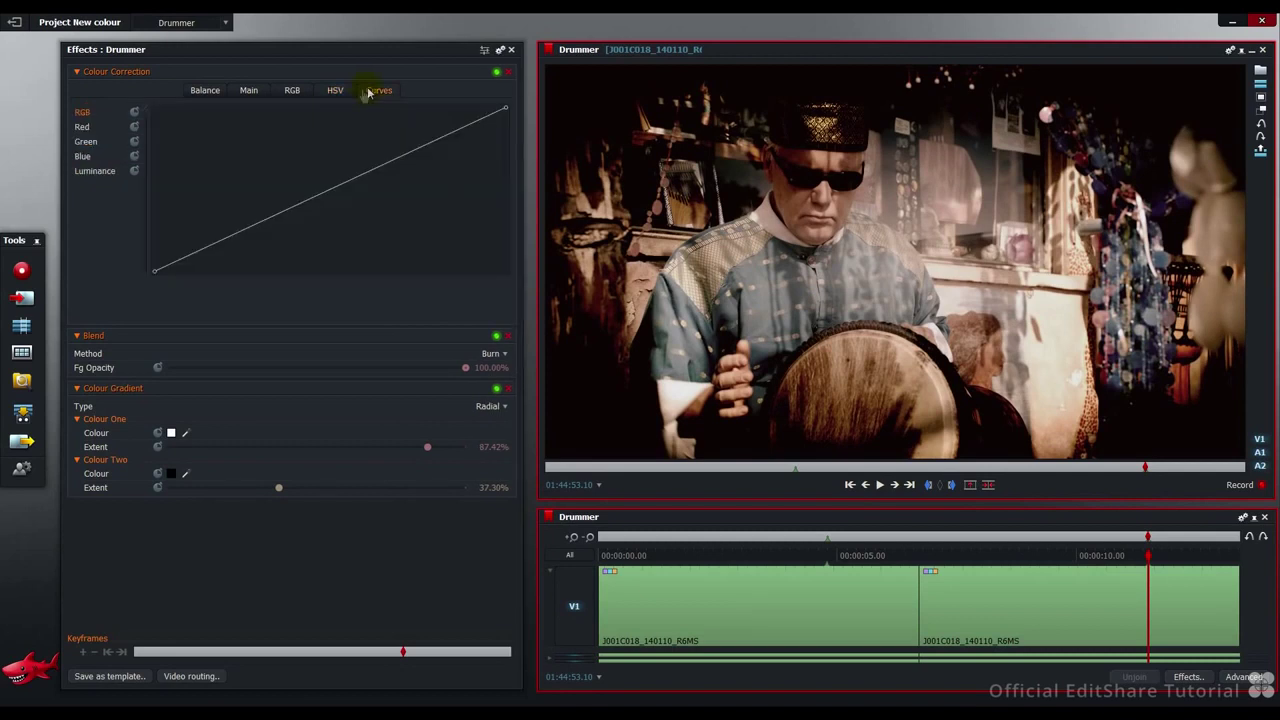
{"action": "left_click", "coordinate": [84, 157]}
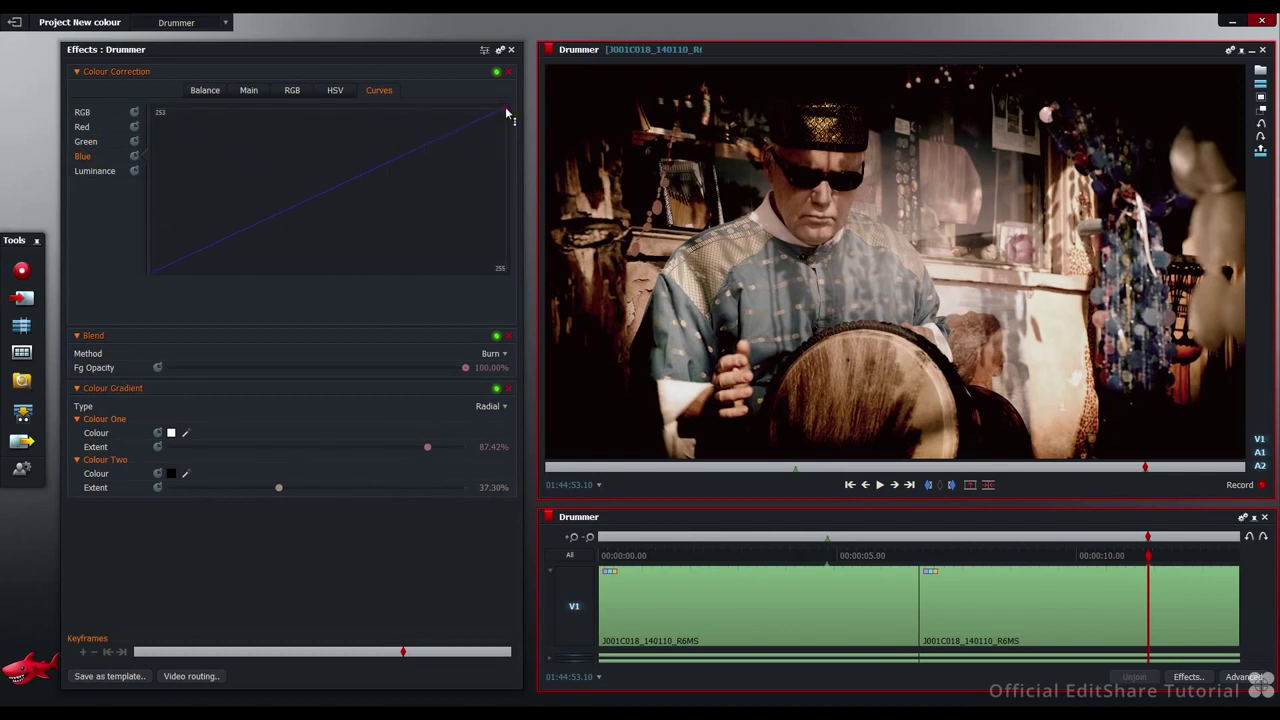
{"action": "mouse_move", "coordinate": [506, 113]}
{"action": "left_mouse_down"}
{"action": "mouse_move", "coordinate": [518, 211]}
{"action": "mouse_move", "coordinate": [524, 178]}
{"action": "mouse_move", "coordinate": [530, 204]}
{"action": "mouse_move", "coordinate": [527, 125]}
{"action": "left_mouse_up"}
{"action": "left_click", "coordinate": [103, 174]}
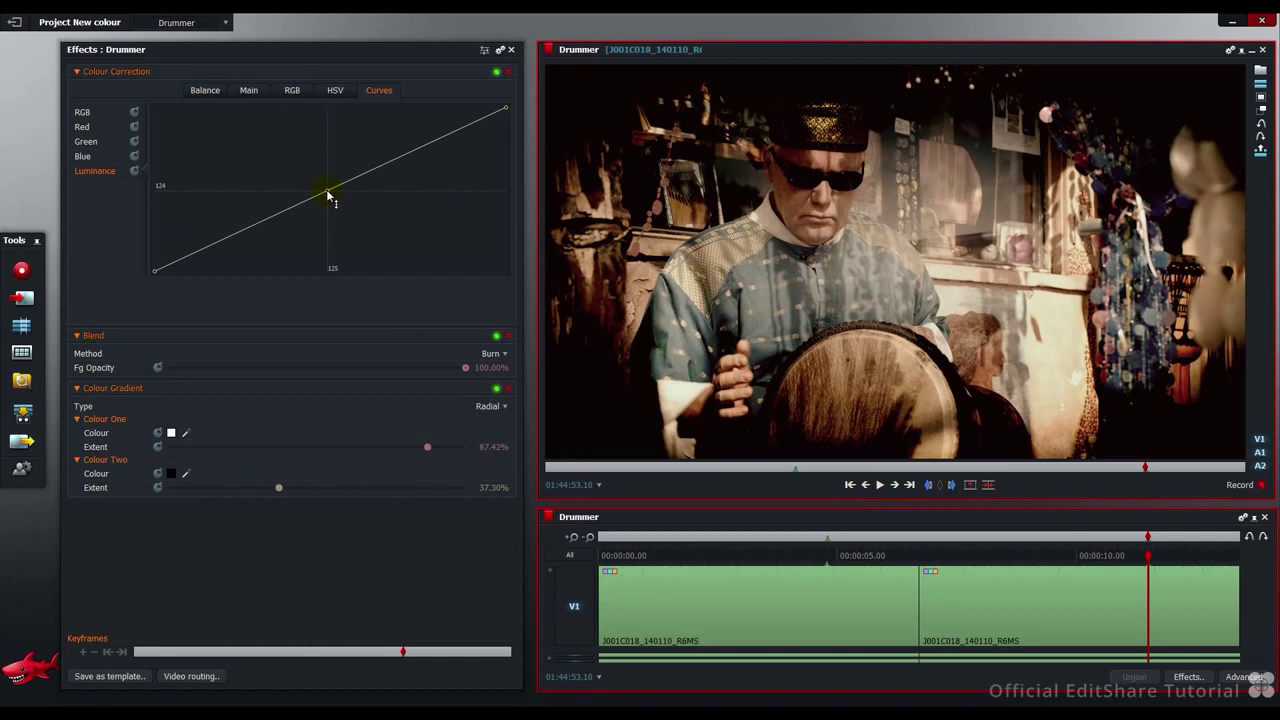
{"action": "left_click_drag", "start_coordinate": [329, 193], "coordinate": [328, 185]}
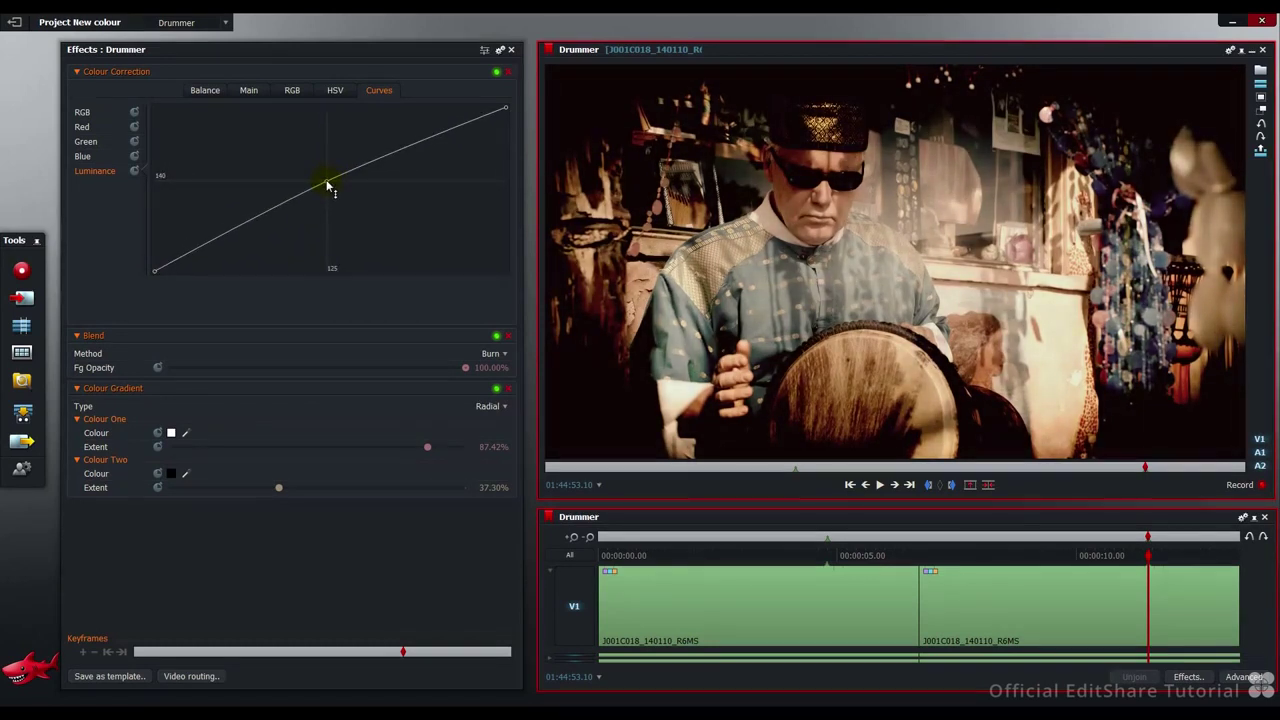